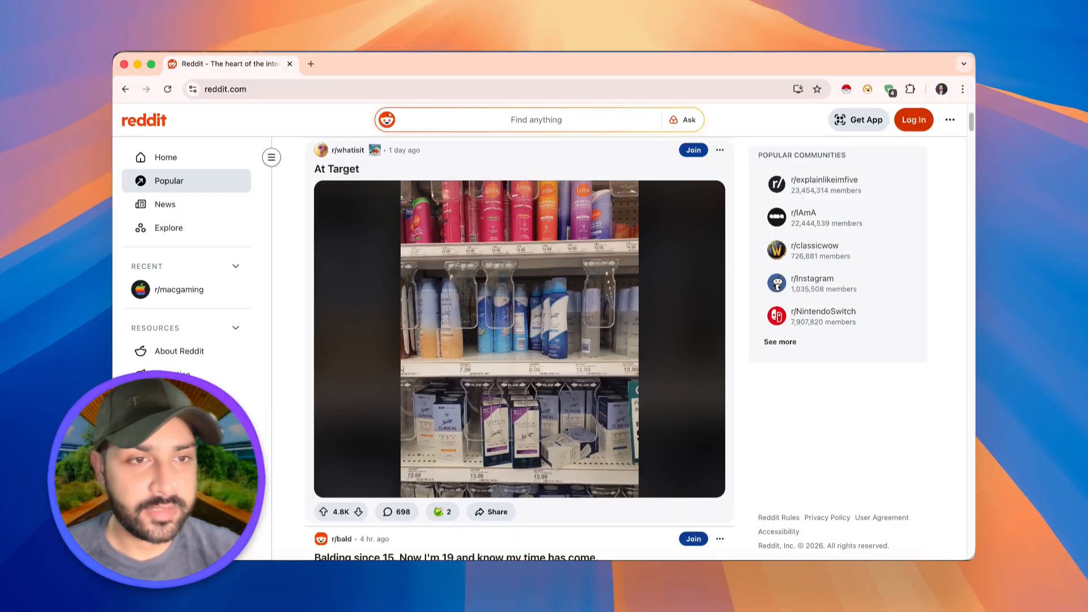
- Search Reddit for webscraping and open the r/thewebscrapingclub community
{"action": "scroll", "coordinate": [716, 283], "scroll_direction": "up", "scroll_amount": 3}
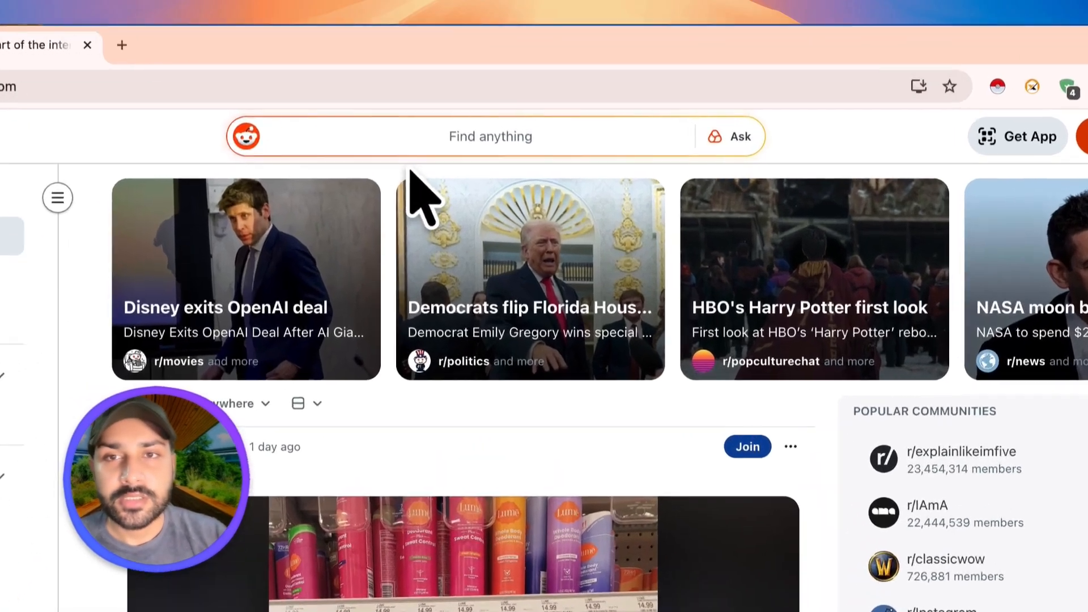
{"action": "left_click", "coordinate": [473, 122]}
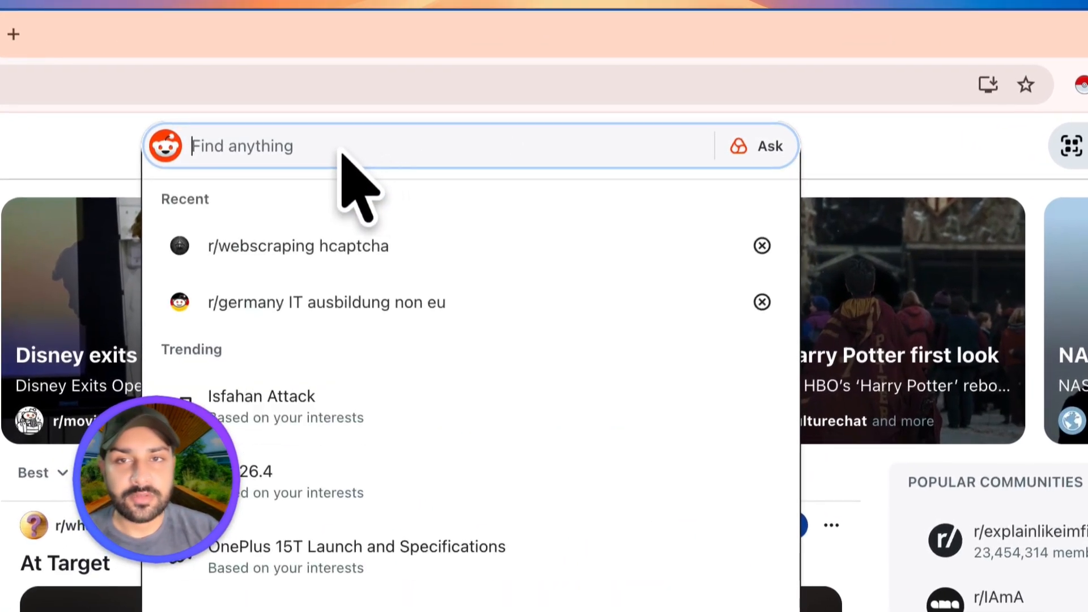
{"action": "type", "text": "webscraping"}
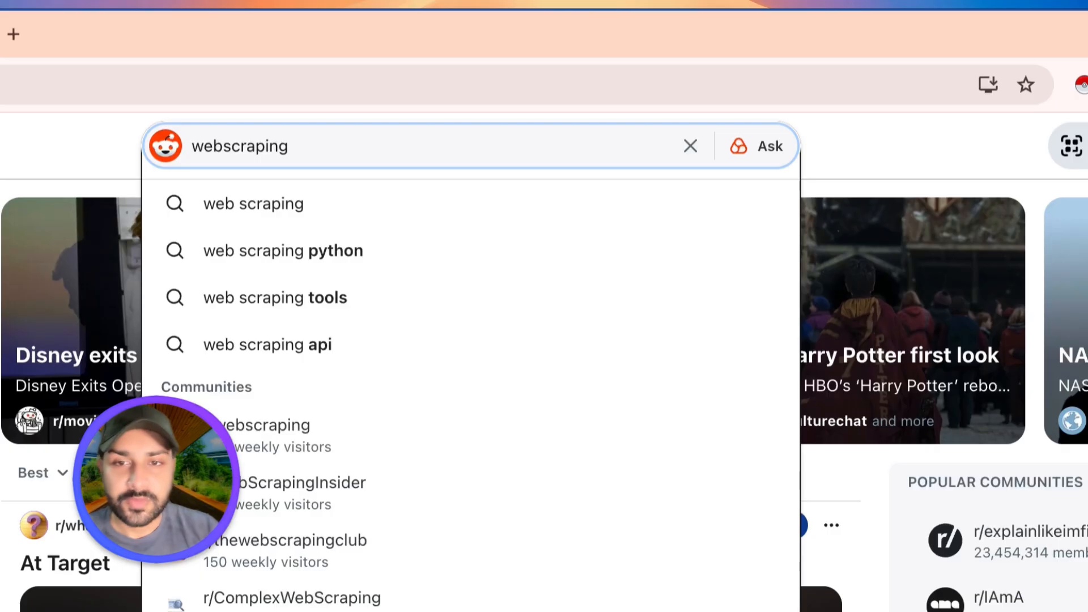
{"action": "left_click", "coordinate": [363, 542]}
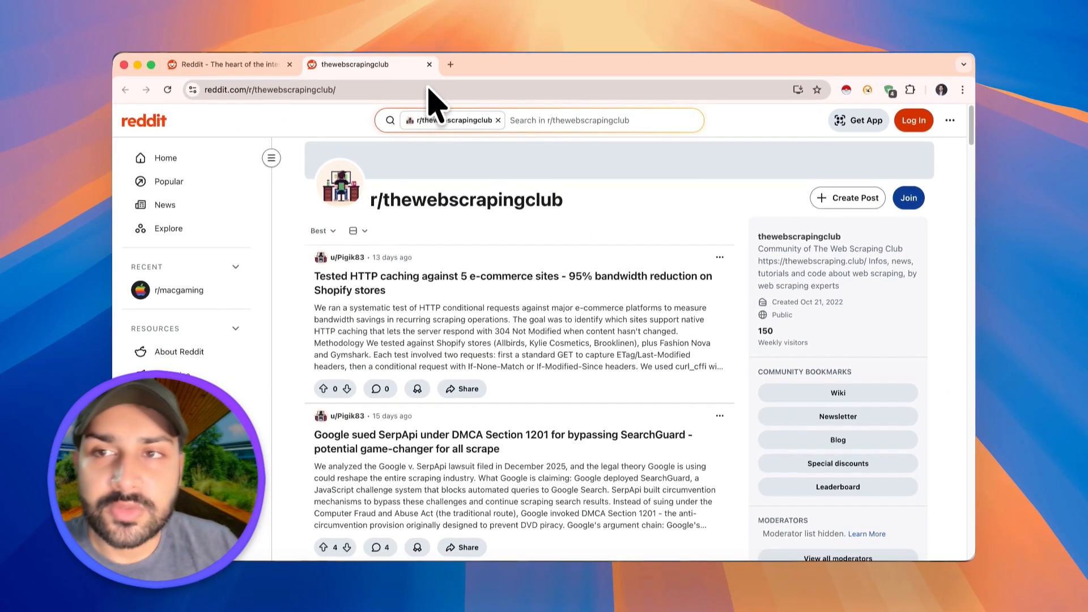
- Copy the web address of the r/thewebscrapingclub page and switch to Octoparse
{"action": "left_click", "coordinate": [426, 89]}
{"action": "key", "text": "ctrl+c"}
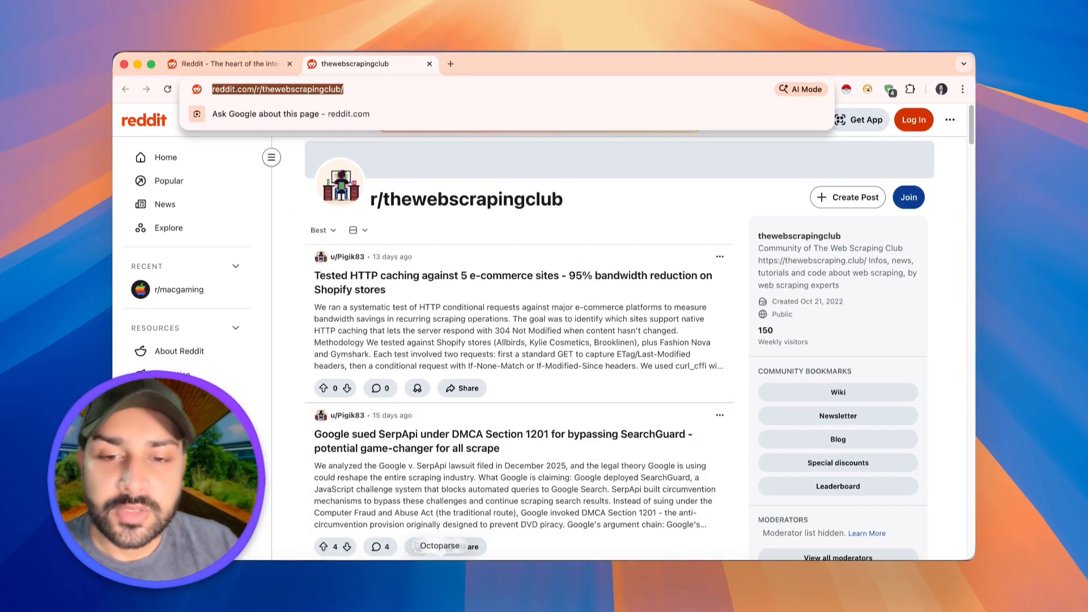
{"action": "left_click", "coordinate": [440, 570]}
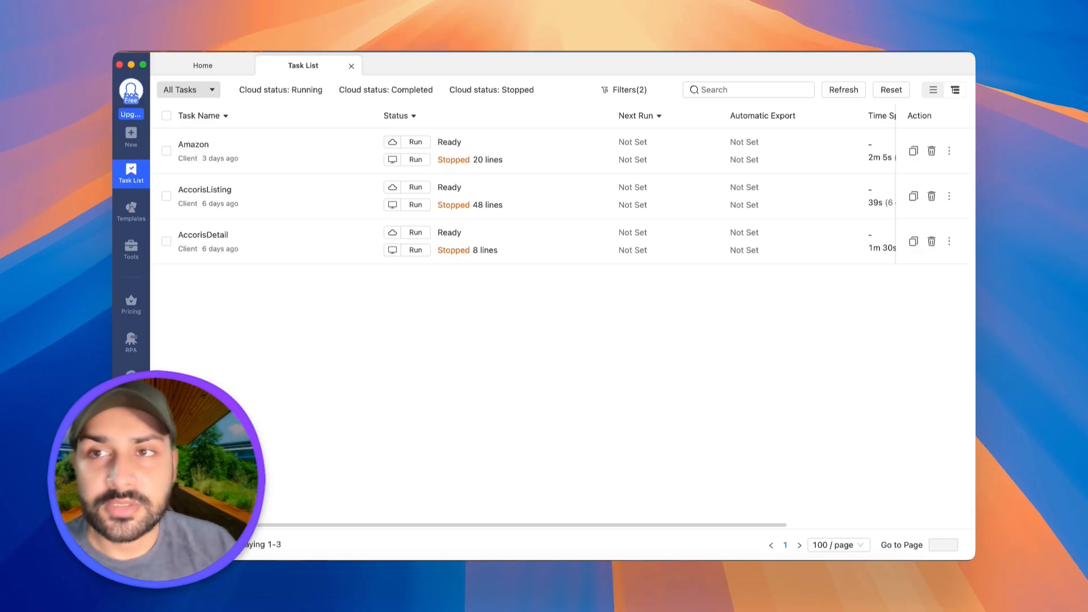
{"action": "mouse_move", "coordinate": [131, 137]}
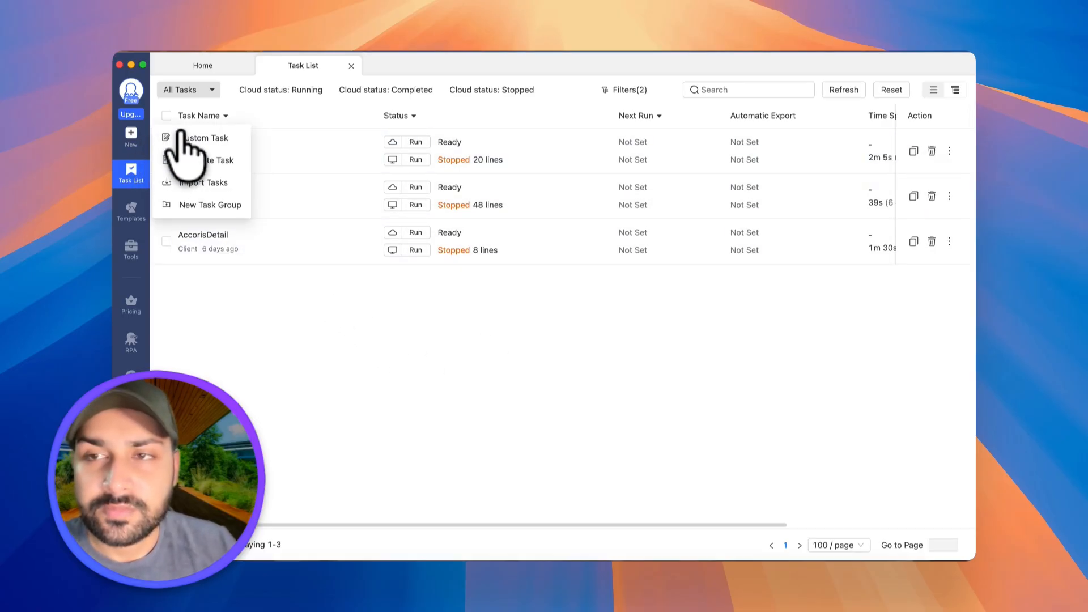
{"action": "left_click", "coordinate": [180, 138]}
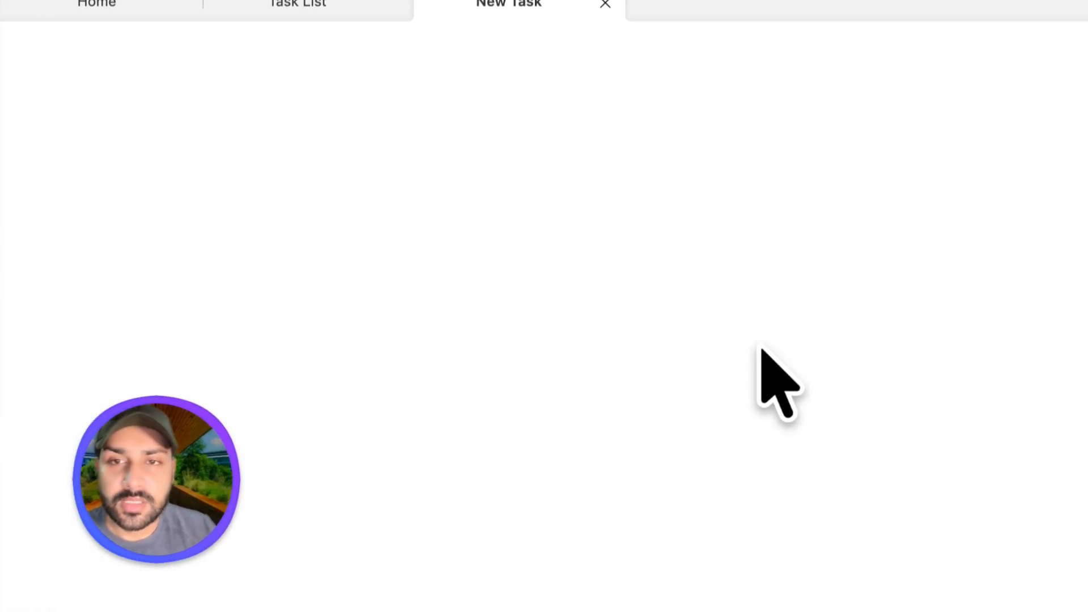
{"action": "left_click", "coordinate": [513, 391]}
{"action": "key", "text": "ctrl+v"}
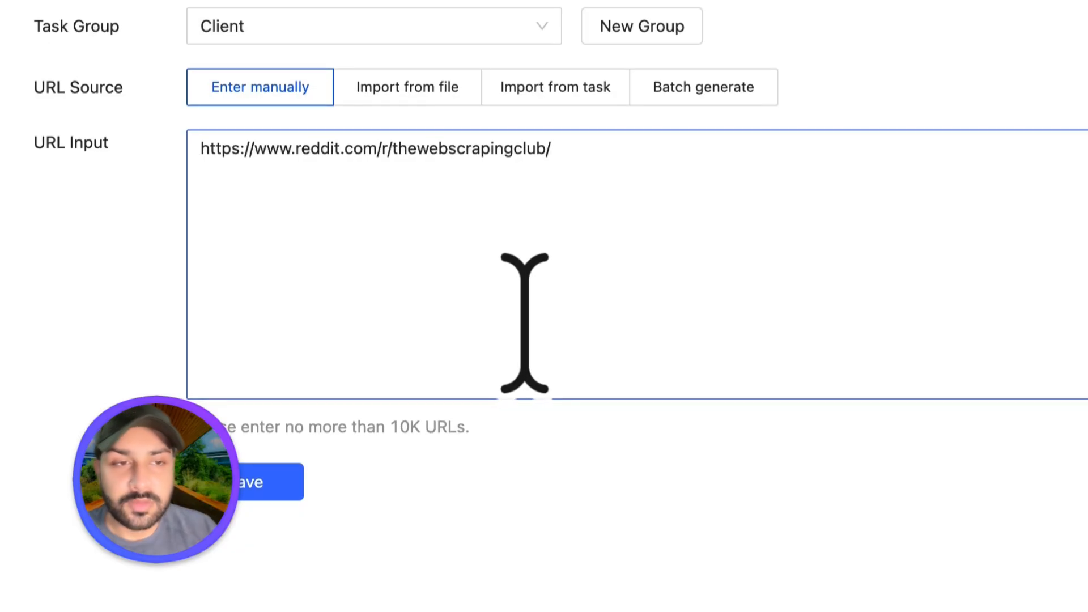
{"action": "left_click", "coordinate": [281, 484]}
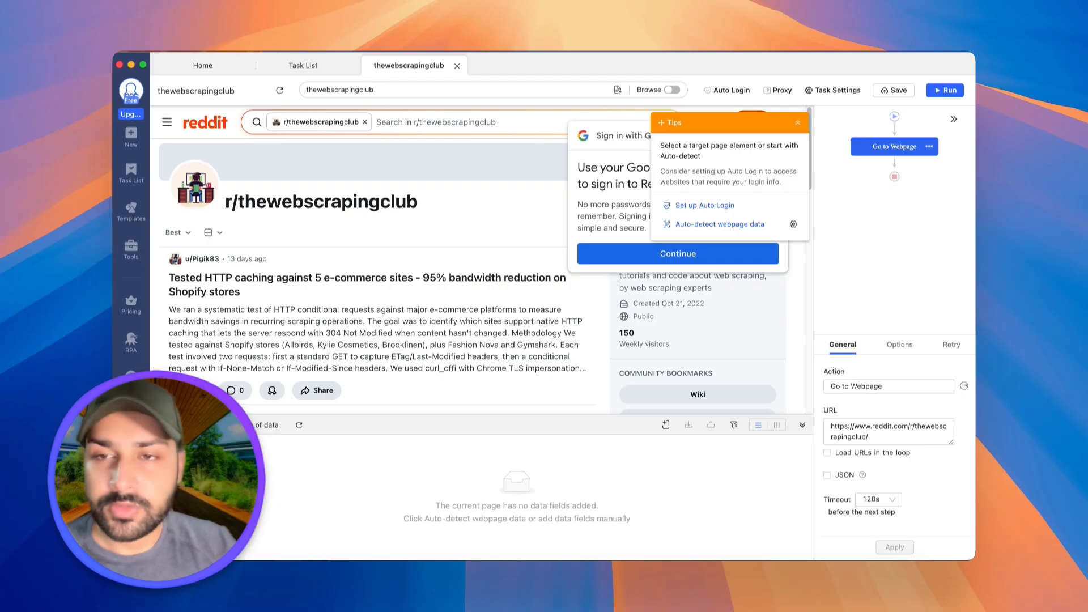
- Copy the loop item XPath //shreddit-post from the Microsoft Word document and return to Octoparse
{"action": "scroll", "coordinate": [469, 418], "scroll_direction": "down", "scroll_amount": 3}
{"action": "scroll", "coordinate": [479, 384], "scroll_direction": "up", "scroll_amount": 3}
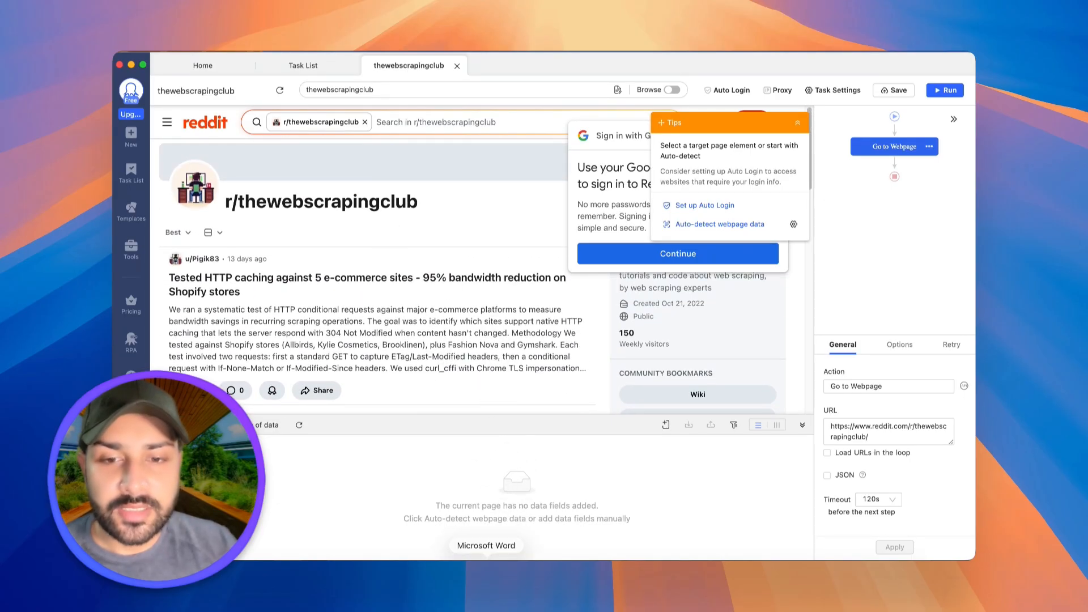
{"action": "left_click", "coordinate": [493, 573]}
{"action": "left_click", "coordinate": [554, 346]}
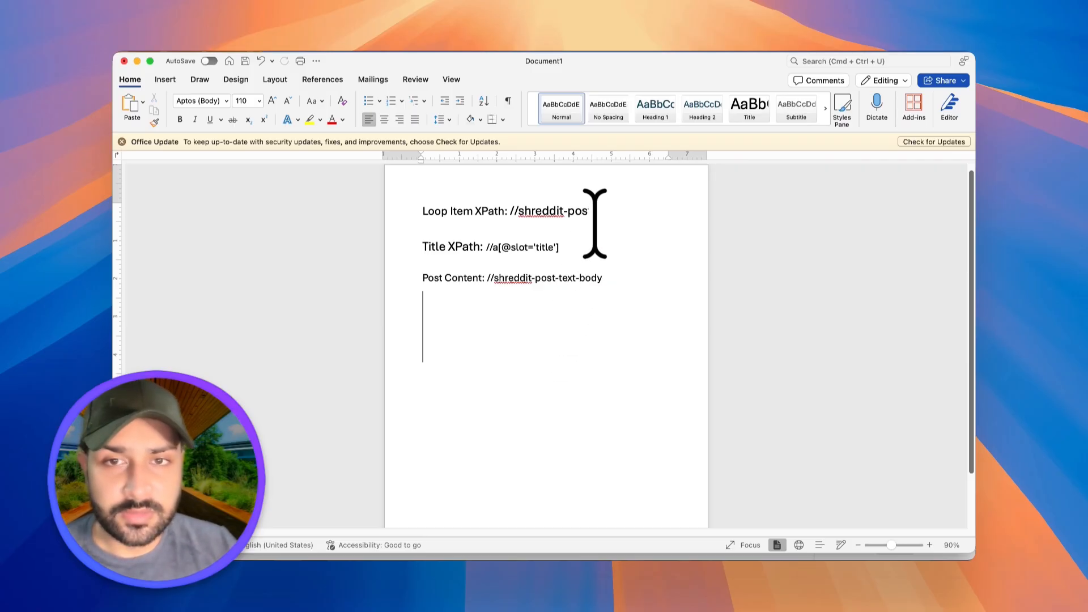
{"action": "mouse_move", "coordinate": [513, 208]}
{"action": "left_mouse_down"}
{"action": "mouse_move", "coordinate": [603, 209]}
{"action": "mouse_move", "coordinate": [508, 211]}
{"action": "left_mouse_up"}
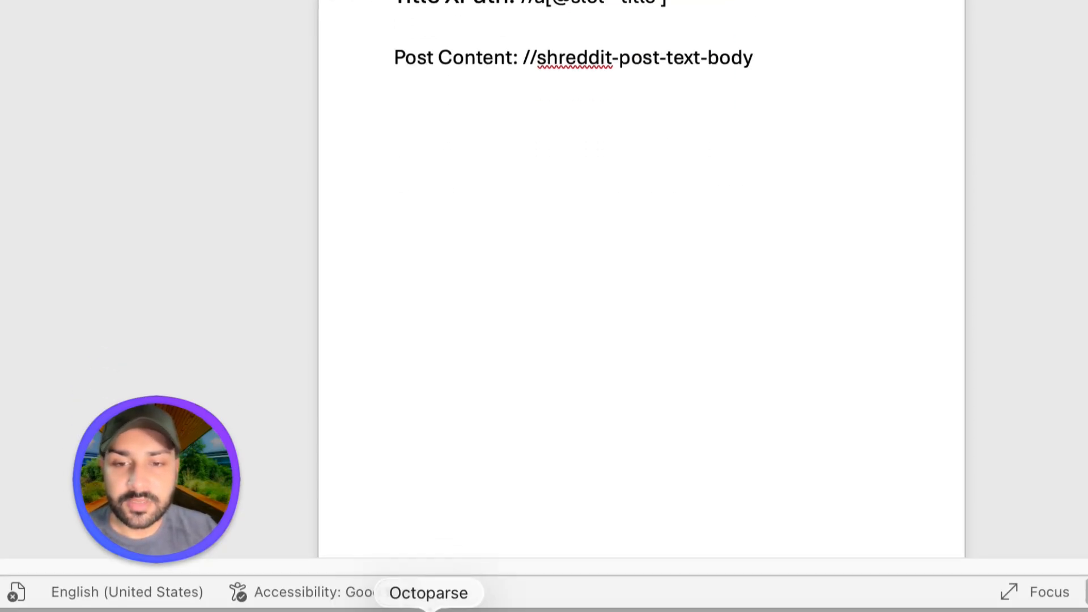
{"action": "left_click", "coordinate": [428, 609]}
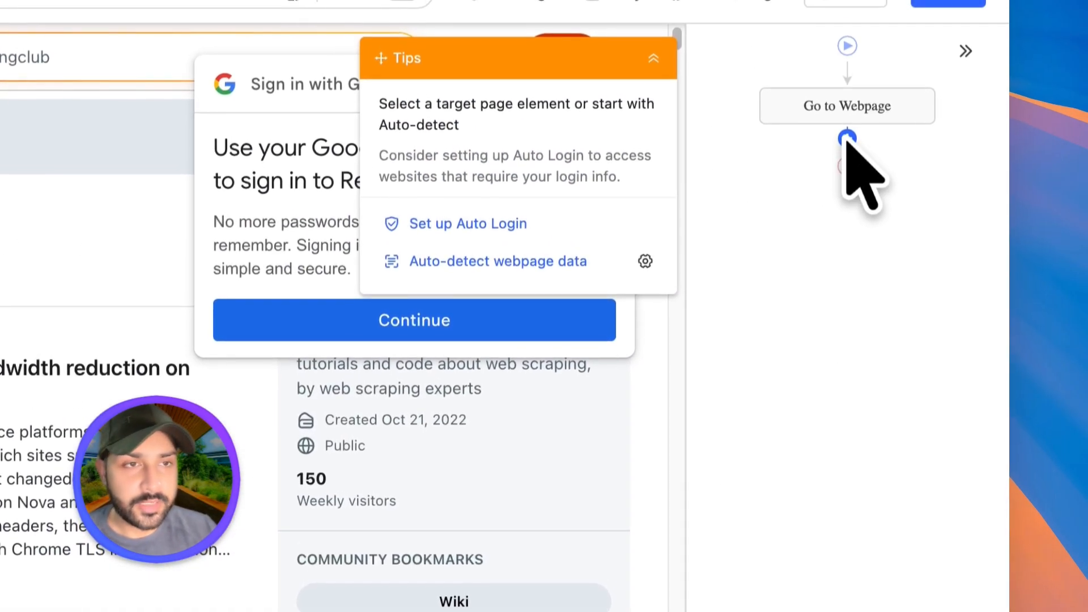
- Add a Loop step after Go to Webpage and set its loop mode to Variable List
{"action": "left_click", "coordinate": [848, 137]}
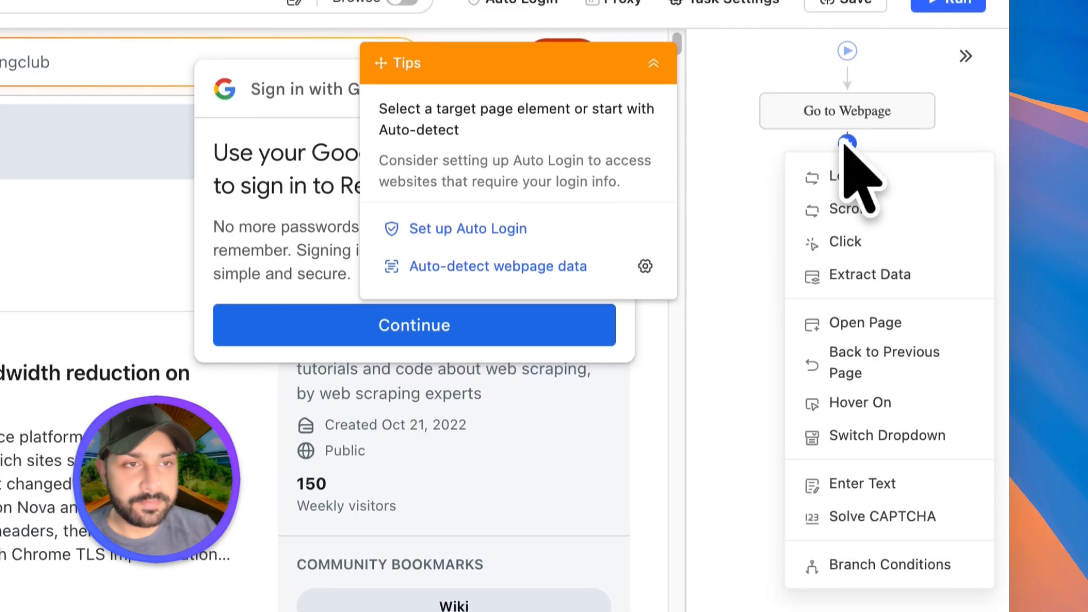
{"action": "left_click", "coordinate": [853, 178]}
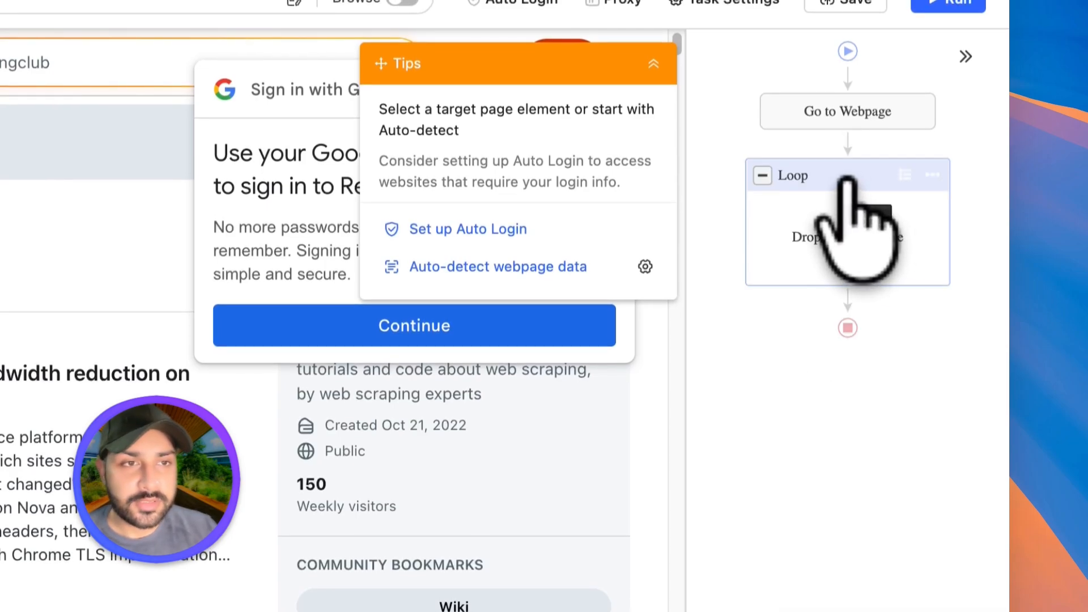
{"action": "left_click", "coordinate": [845, 196]}
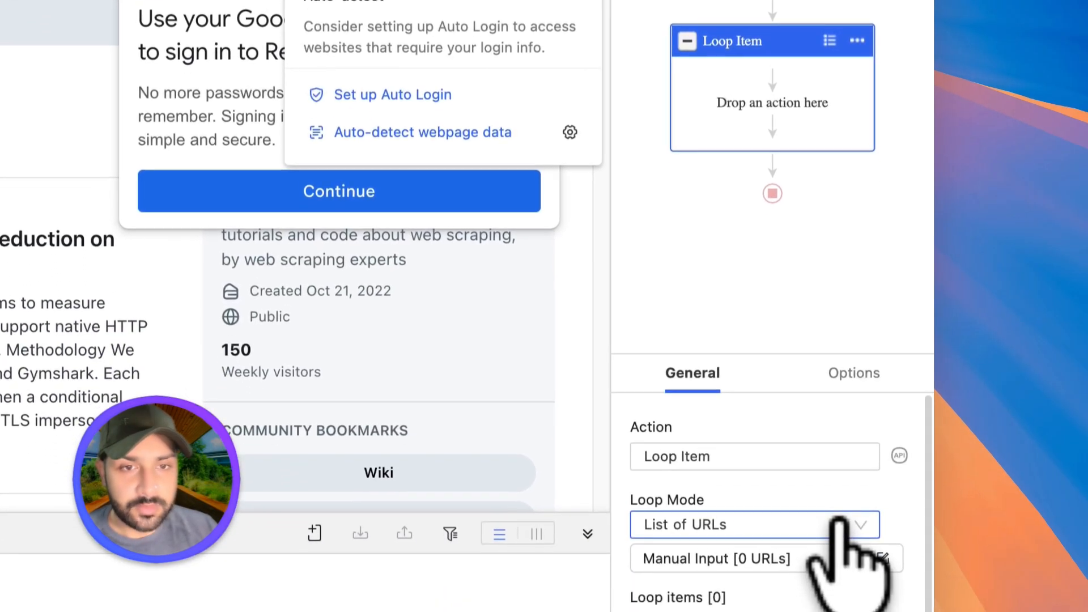
{"action": "left_click", "coordinate": [839, 473]}
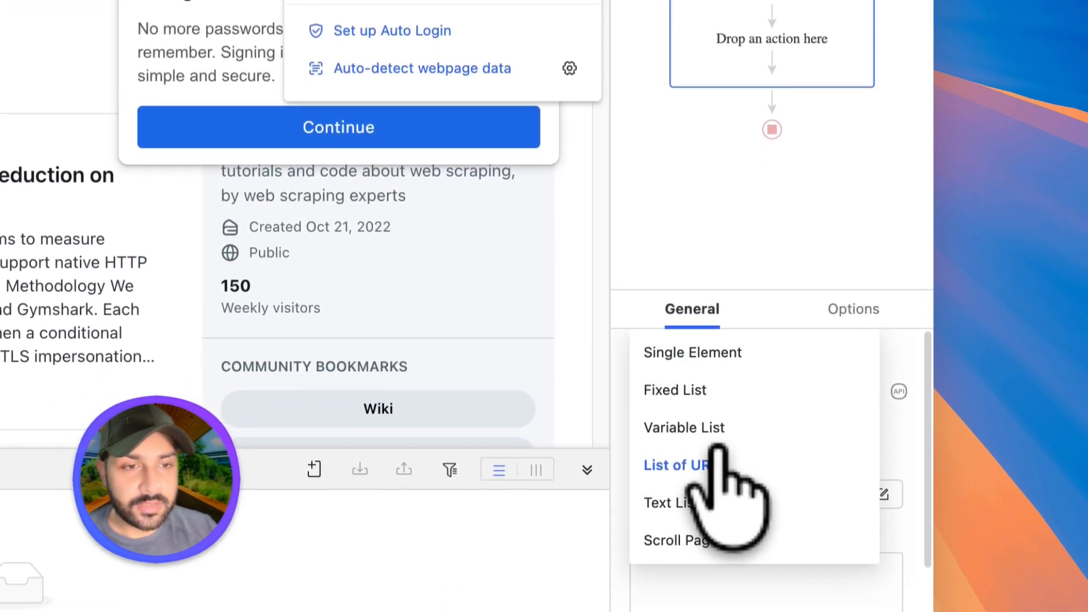
{"action": "left_click", "coordinate": [735, 437]}
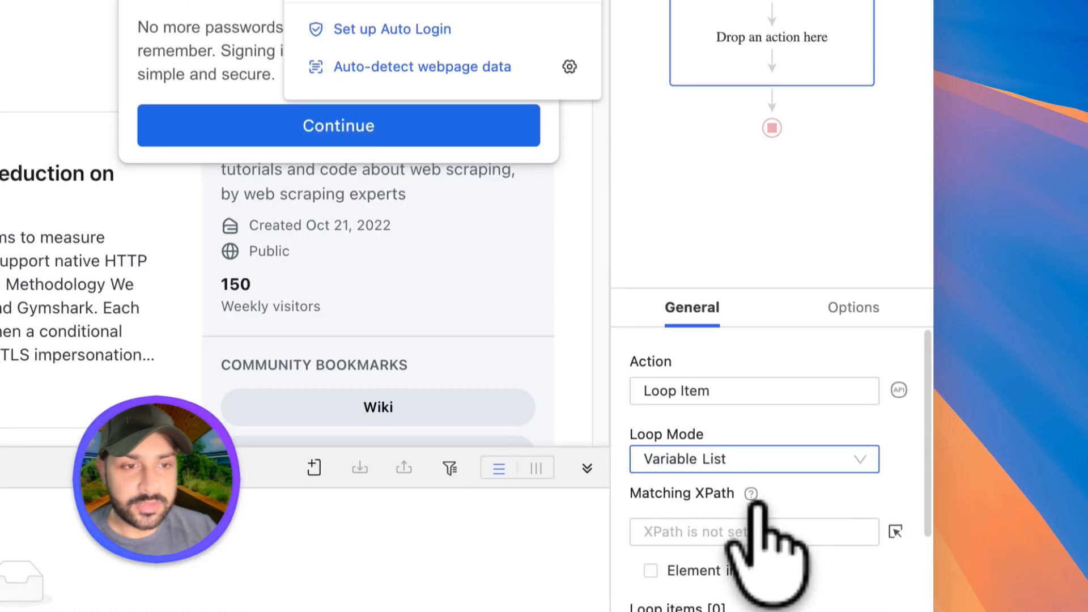
- Set the loop's matching XPath to //shreddit-post, apply it and save the task
{"action": "left_click", "coordinate": [754, 506]}
{"action": "type", "text": "//shreddit-post"}
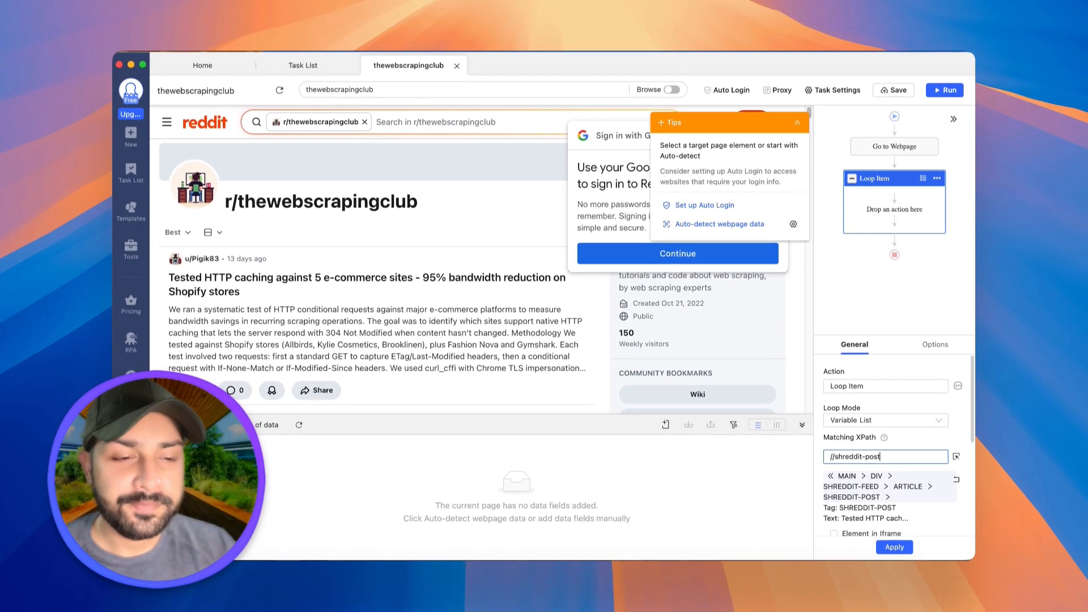
{"action": "left_click", "coordinate": [894, 547]}
{"action": "left_click", "coordinate": [894, 90]}
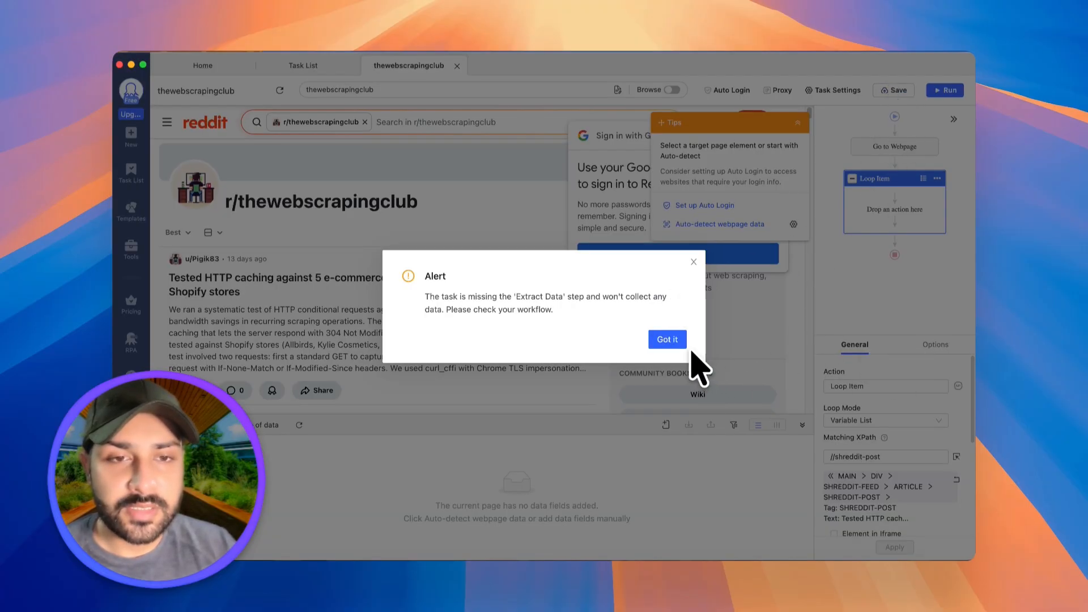
{"action": "left_click", "coordinate": [676, 340]}
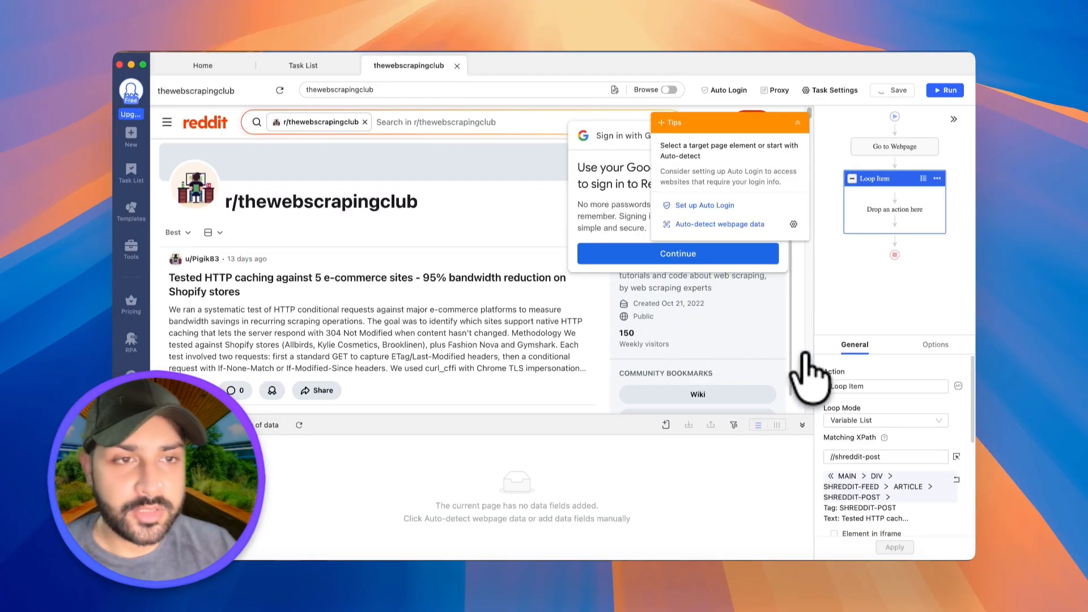
{"action": "left_click", "coordinate": [932, 289]}
- Add an Extract Data step inside the Loop Item and enable extracting data in the loop
{"action": "left_click", "coordinate": [899, 206]}
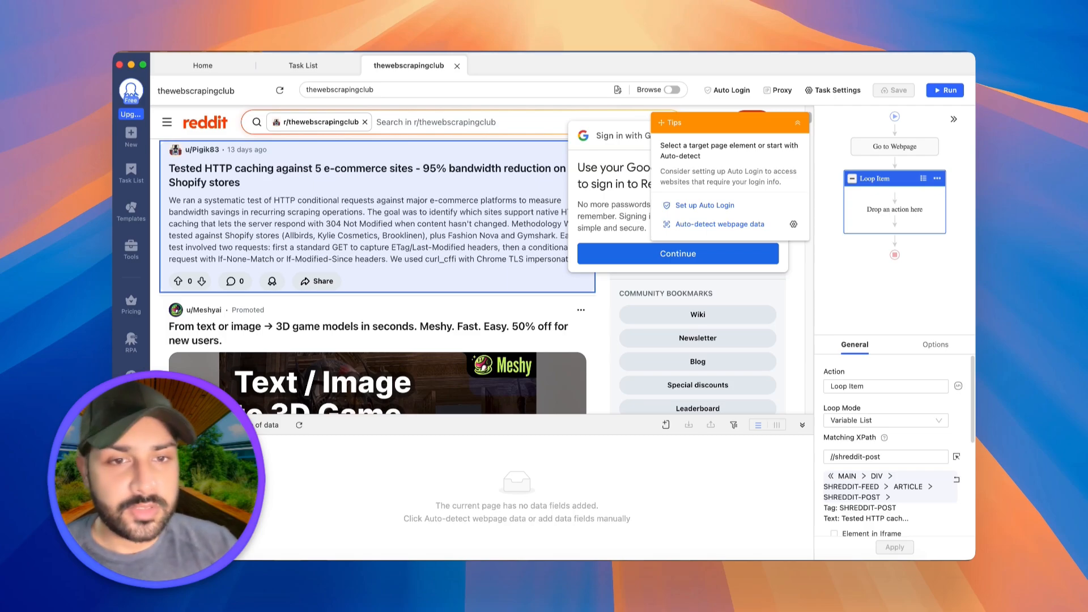
{"action": "mouse_move", "coordinate": [899, 207]}
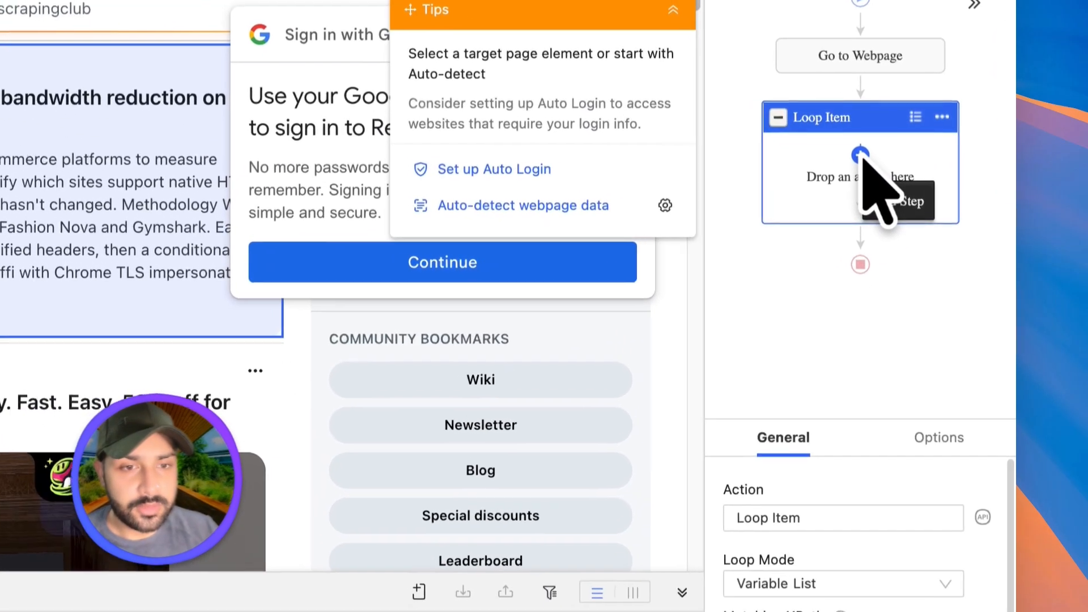
{"action": "left_click", "coordinate": [895, 199]}
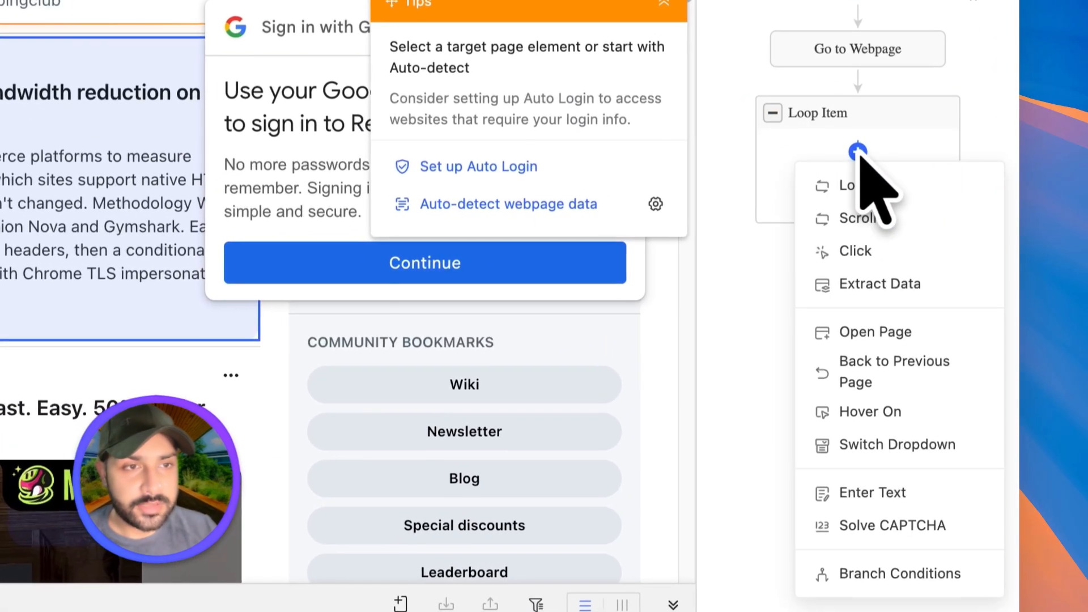
{"action": "left_click", "coordinate": [864, 284]}
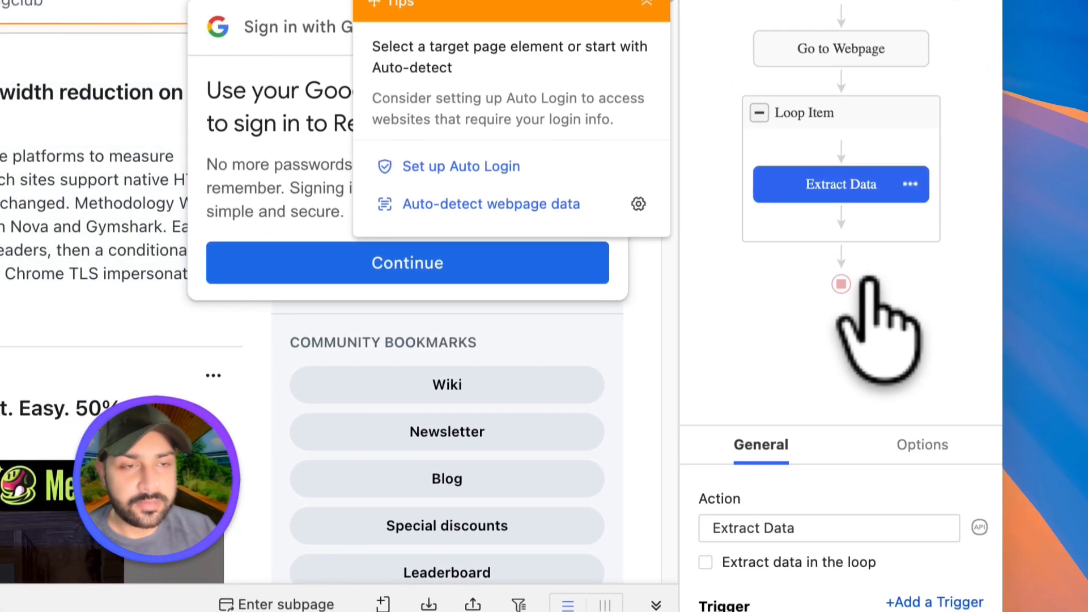
{"action": "left_click", "coordinate": [705, 562]}
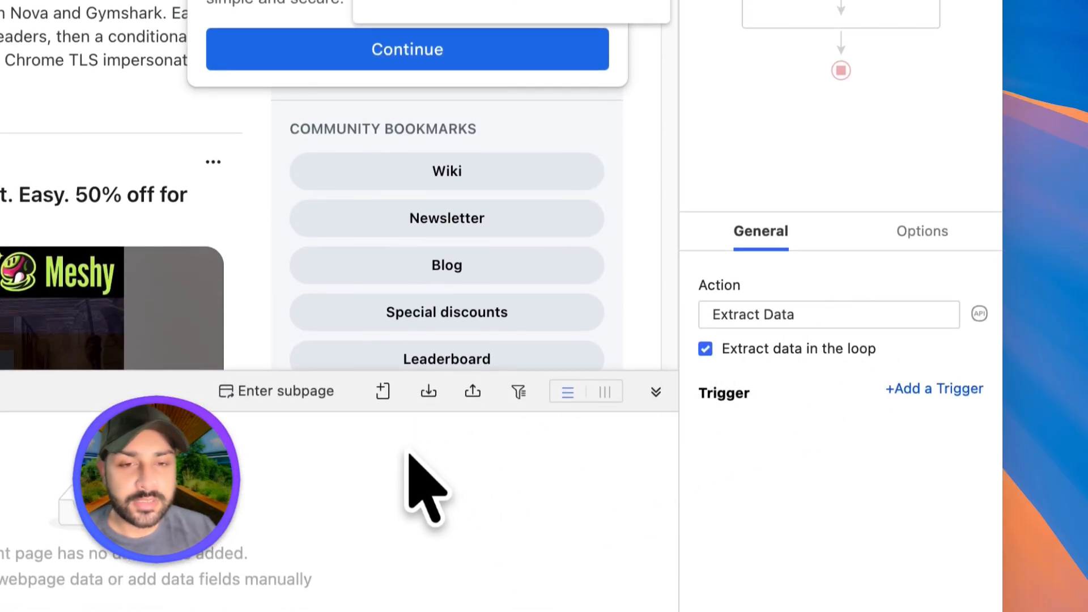
{"action": "left_click", "coordinate": [384, 391]}
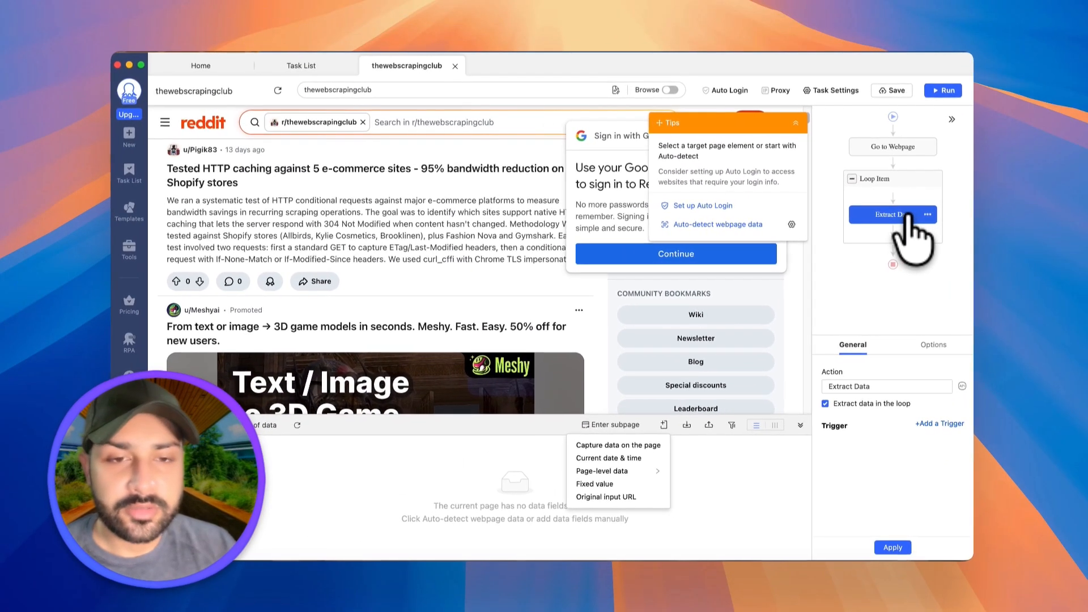
{"action": "left_click", "coordinate": [637, 445]}
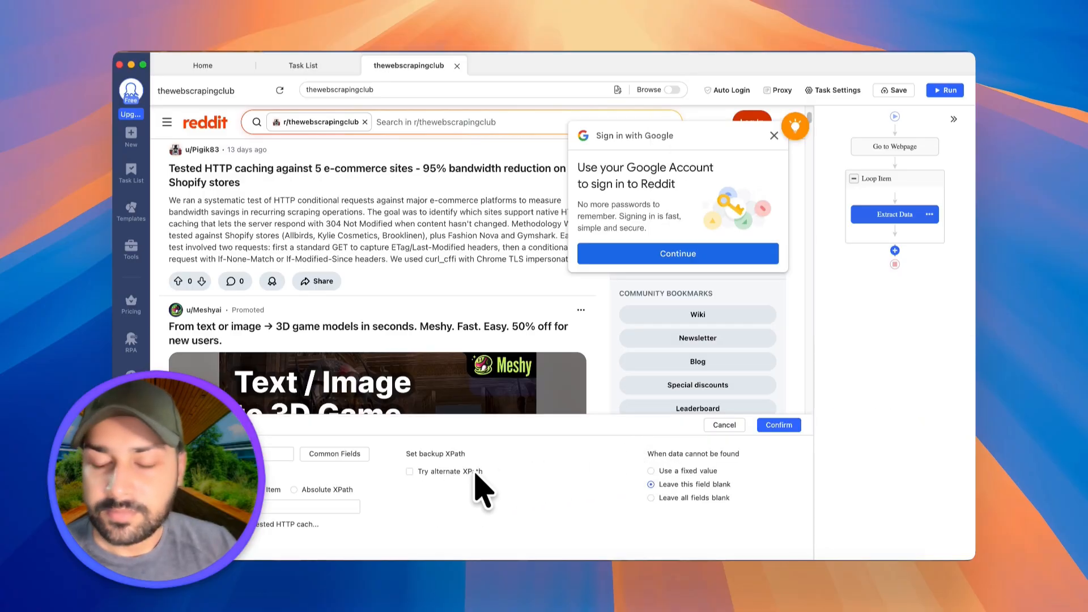
{"action": "left_click", "coordinate": [448, 551]}
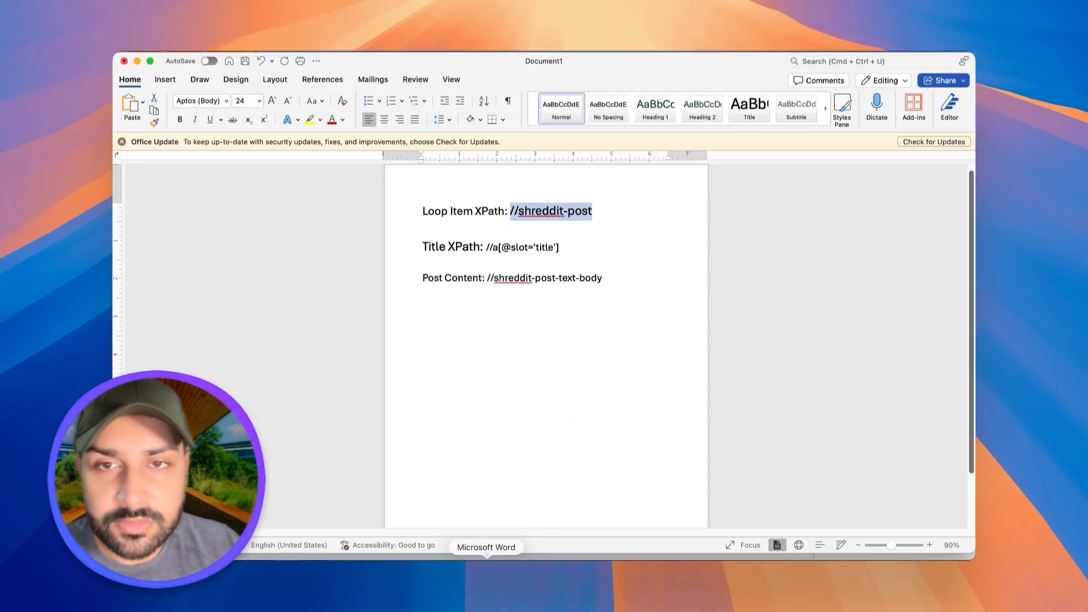
{"action": "left_click_drag", "start_coordinate": [486, 247], "coordinate": [559, 247]}
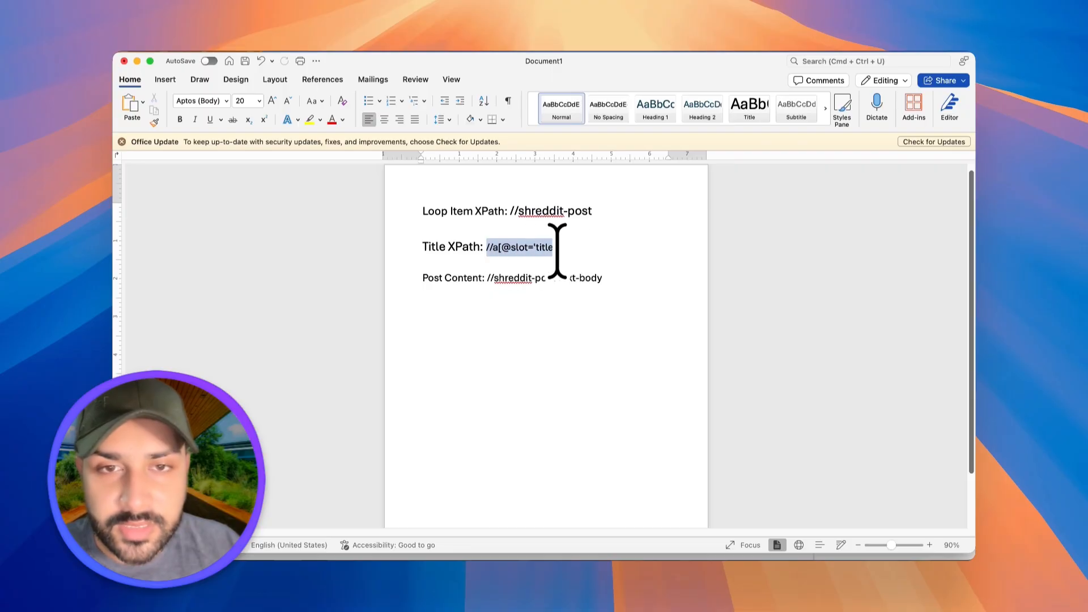
{"action": "key", "text": "super+c"}
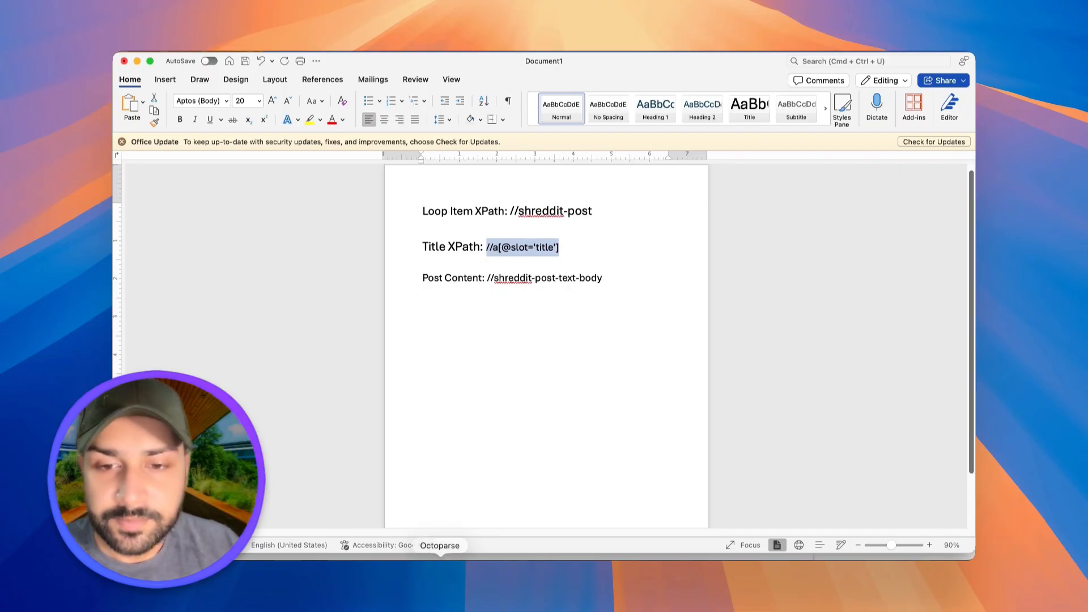
{"action": "left_click", "coordinate": [412, 547]}
{"action": "left_click", "coordinate": [250, 459]}
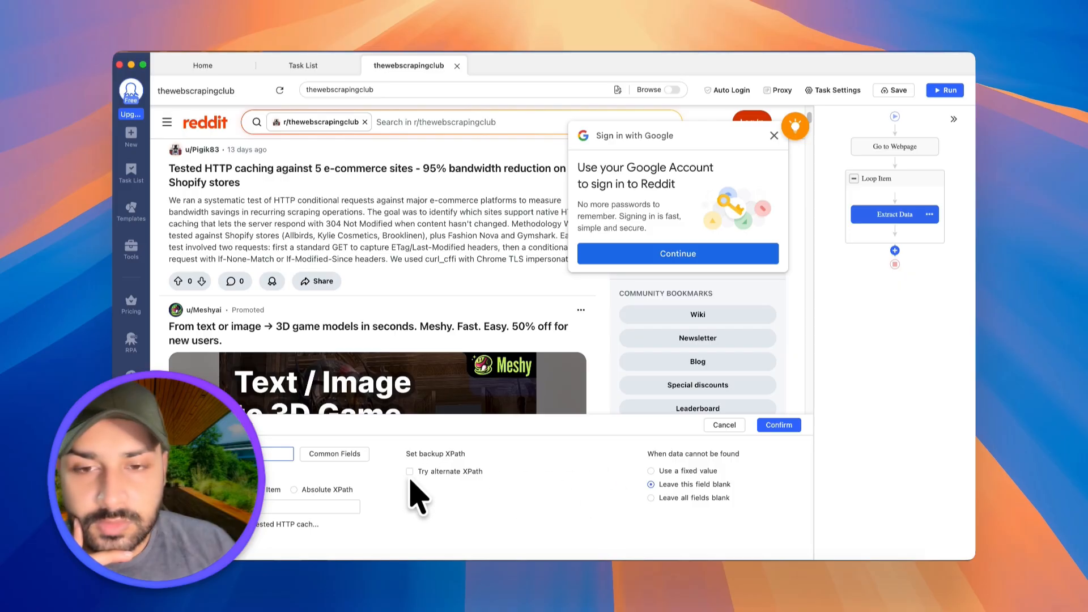
{"action": "left_click", "coordinate": [781, 426]}
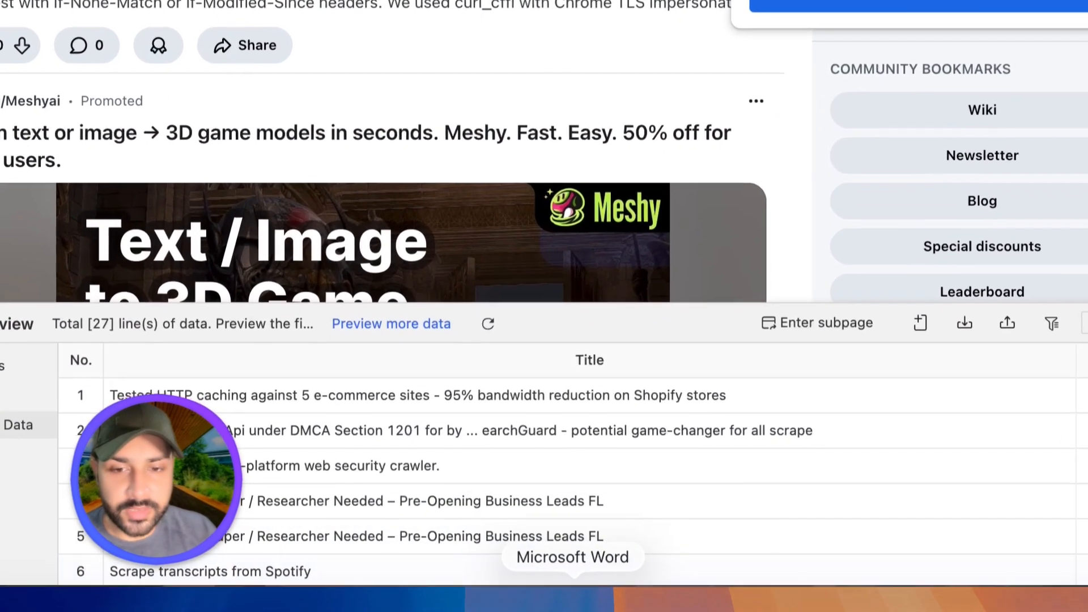
- Copy the post content XPath from the Word document, then in Octoparse add a page-data field named Content with that XPath and confirm it
{"action": "left_click", "coordinate": [487, 574]}
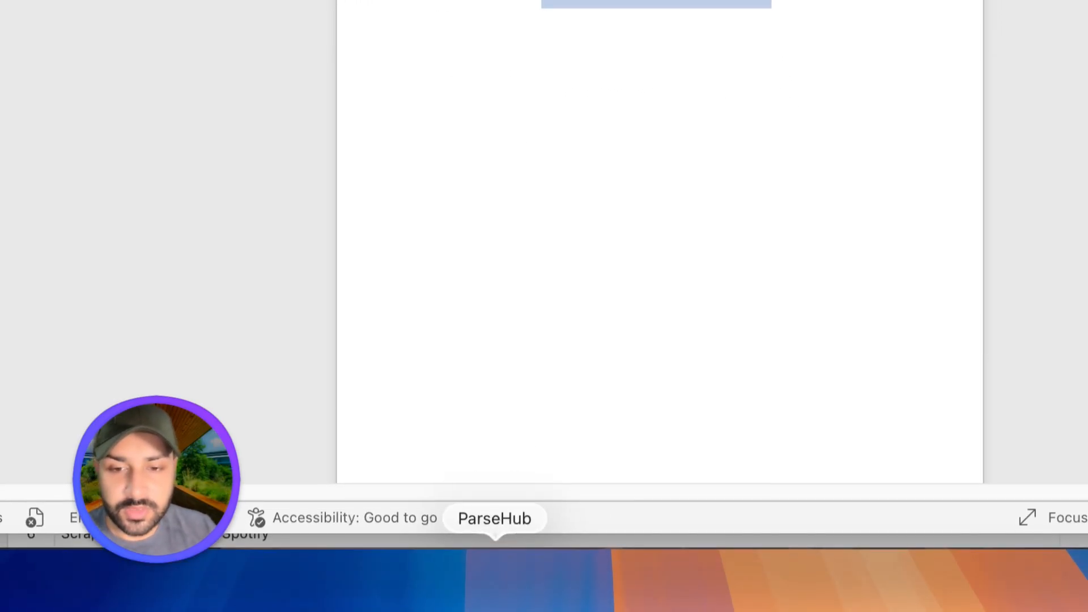
{"action": "left_click", "coordinate": [445, 545]}
{"action": "left_click", "coordinate": [826, 229]}
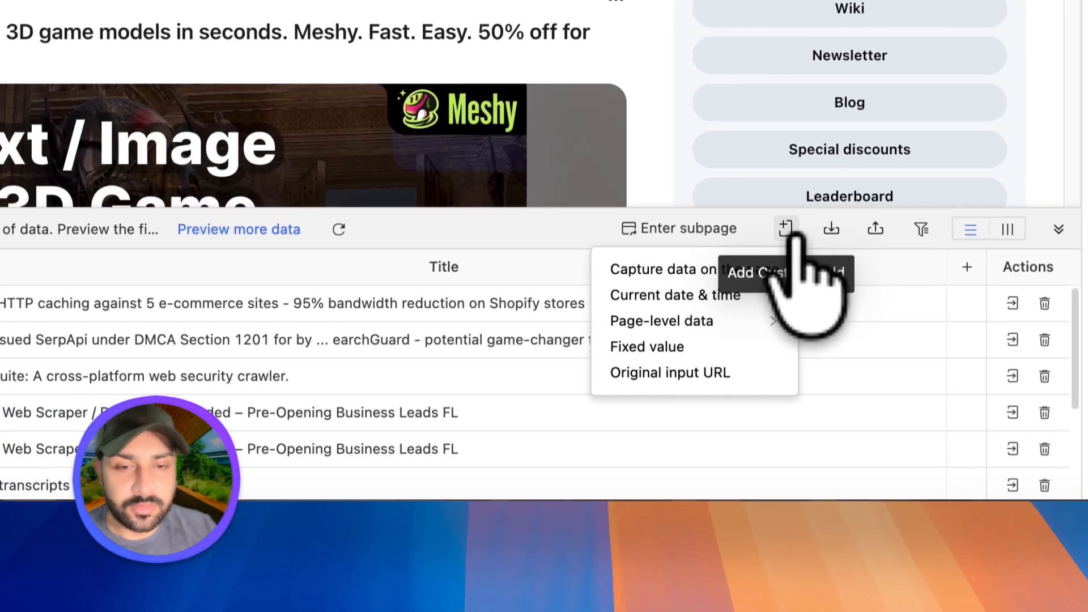
{"action": "left_click", "coordinate": [668, 267]}
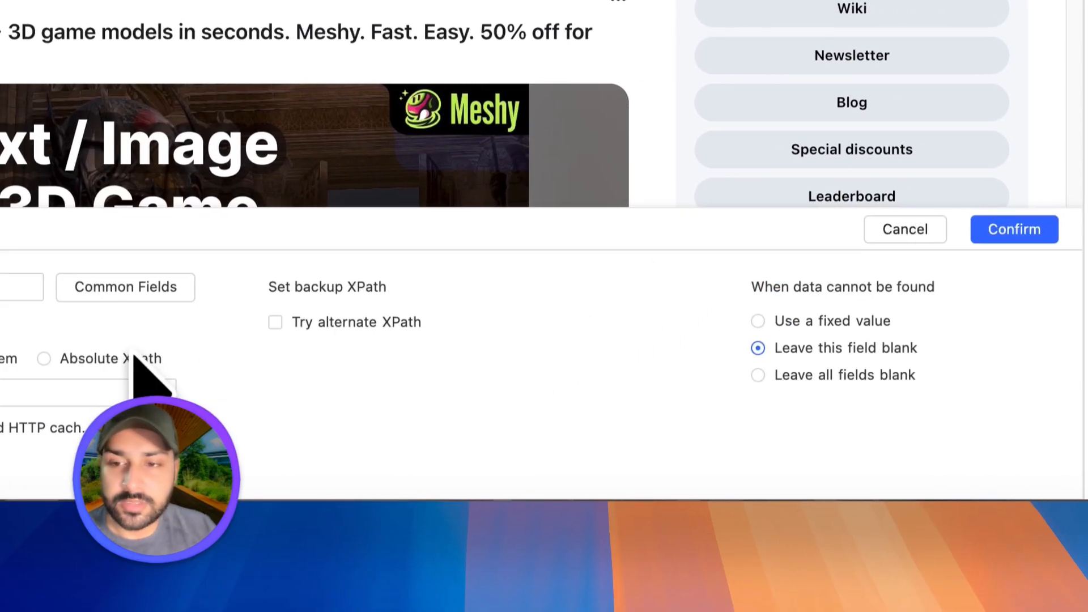
{"action": "double_click", "coordinate": [229, 289]}
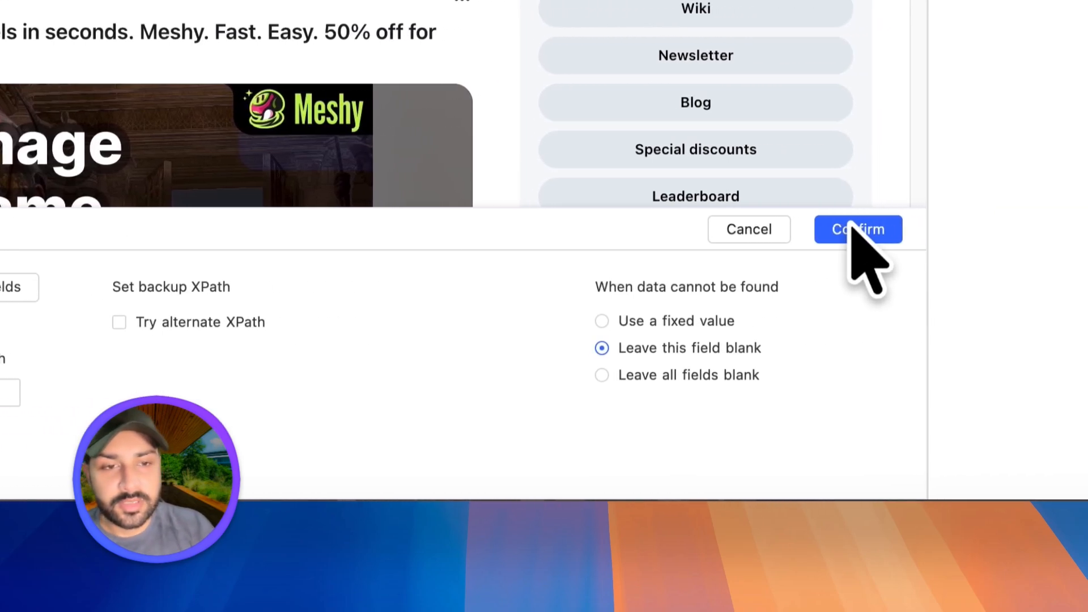
{"action": "left_click", "coordinate": [821, 232]}
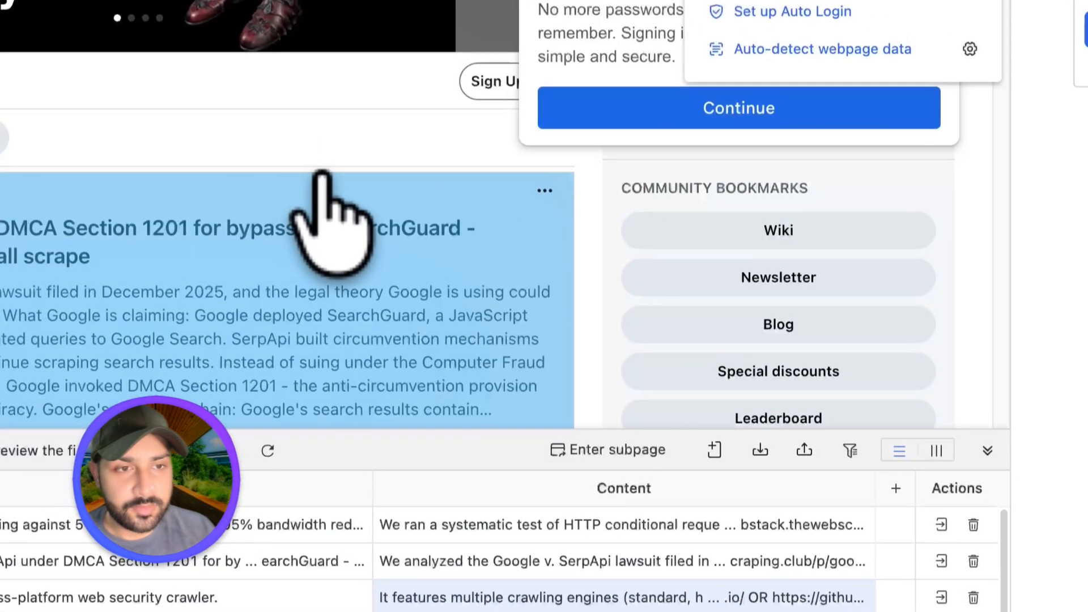
- Add a custom field that captures data on the page, name it Upvotes and confirm it without an XPath
{"action": "scroll", "coordinate": [272, 125], "scroll_direction": "up", "scroll_amount": 5}
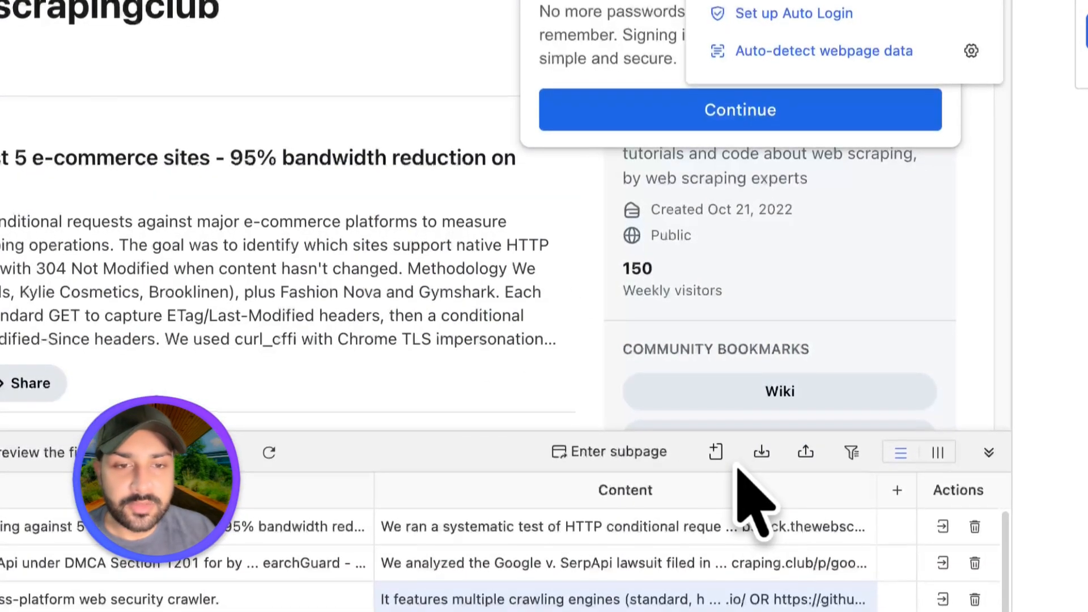
{"action": "left_click", "coordinate": [715, 448]}
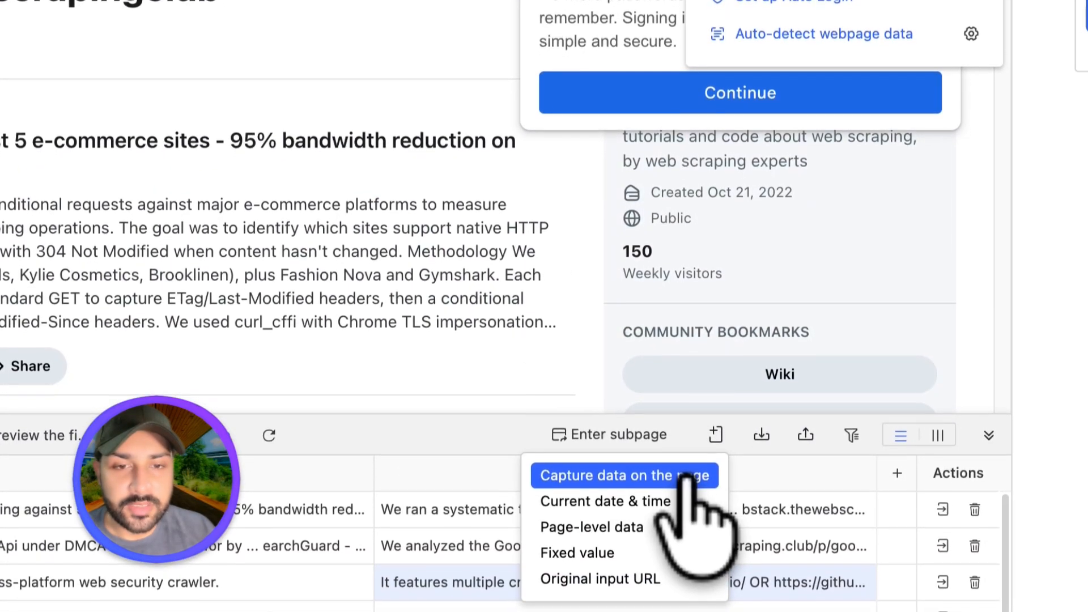
{"action": "left_click", "coordinate": [695, 486]}
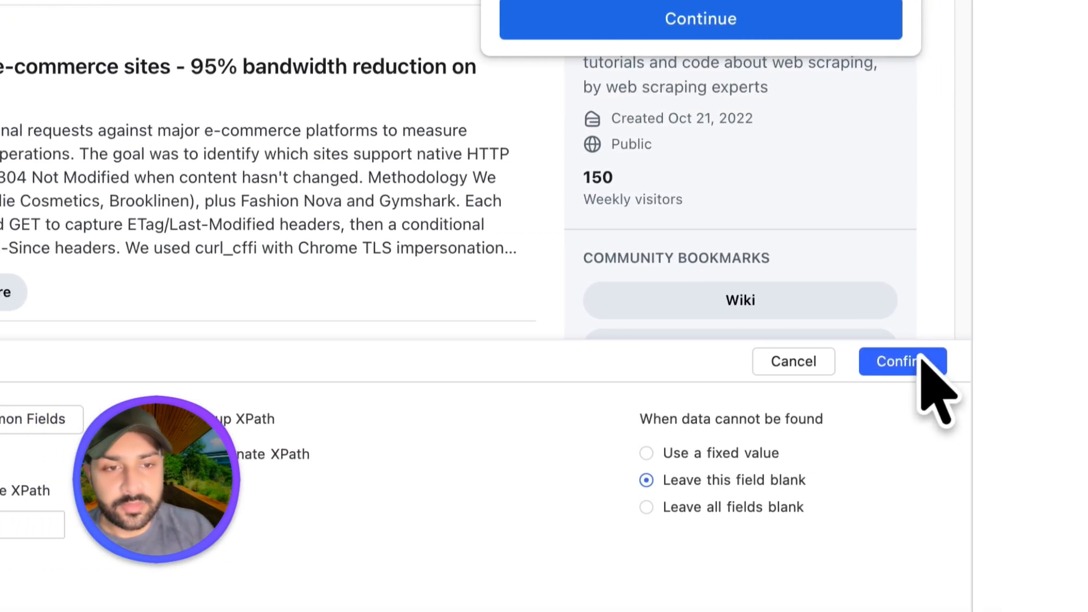
{"action": "left_click", "coordinate": [817, 362]}
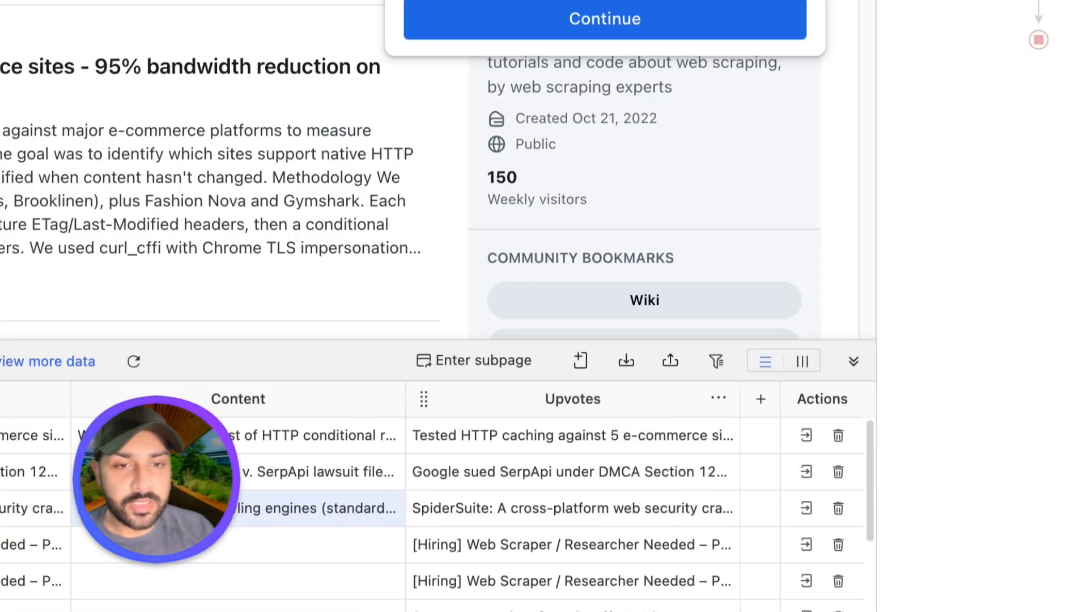
- Customize the Upvotes field to extract the post's score attribute instead of its text
{"action": "right_click", "coordinate": [641, 406]}
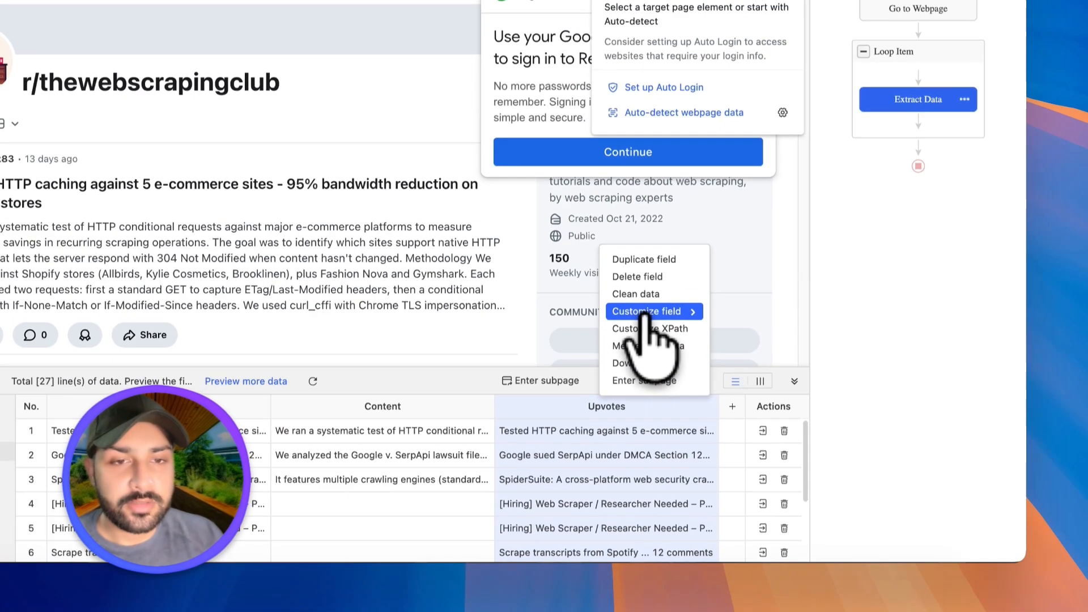
{"action": "mouse_move", "coordinate": [634, 256]}
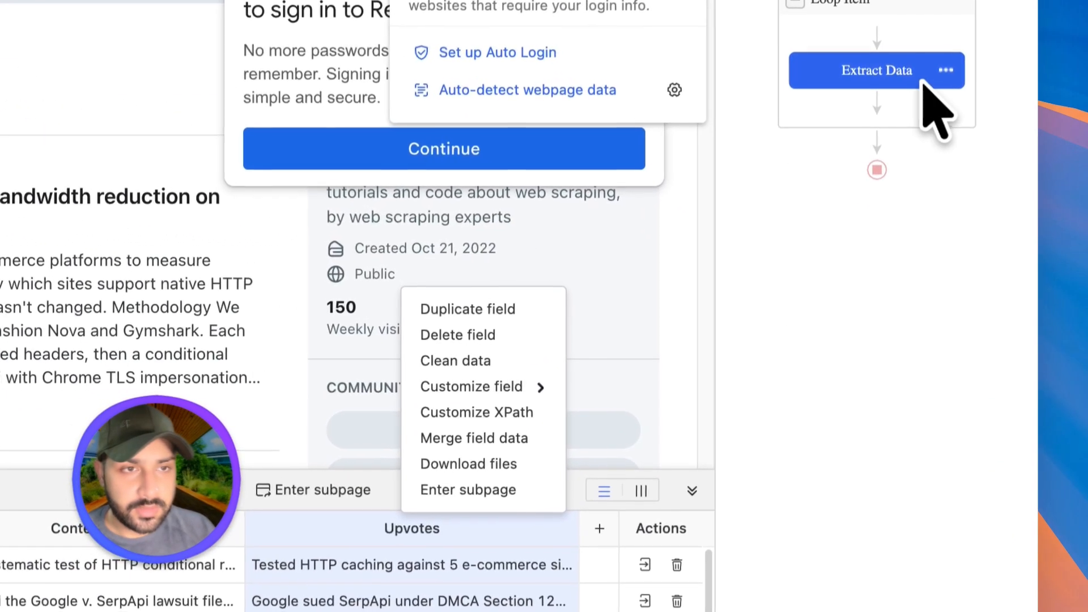
{"action": "mouse_move", "coordinate": [699, 372]}
{"action": "mouse_move", "coordinate": [646, 524]}
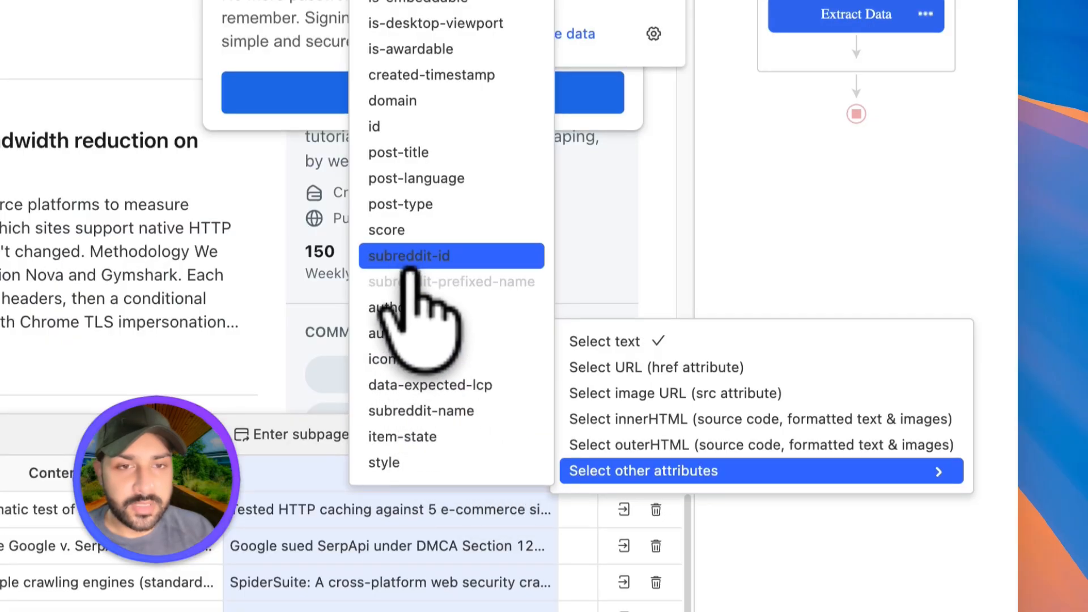
{"action": "left_click", "coordinate": [404, 232]}
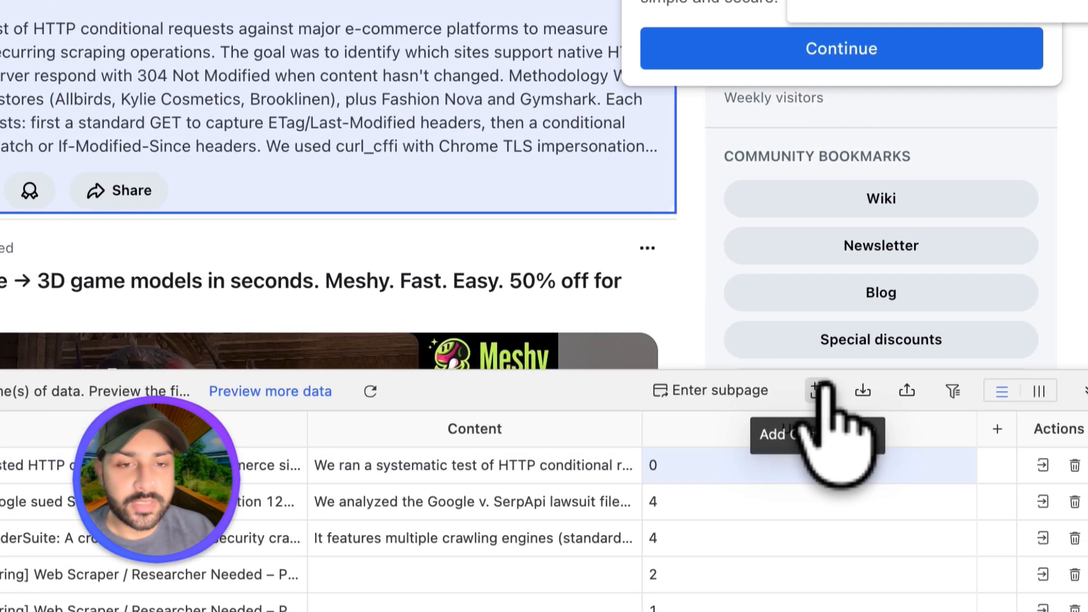
- Add another custom field that captures data on the page, name it Comments and confirm it without an XPath
{"action": "left_click", "coordinate": [843, 390]}
{"action": "left_click", "coordinate": [820, 434]}
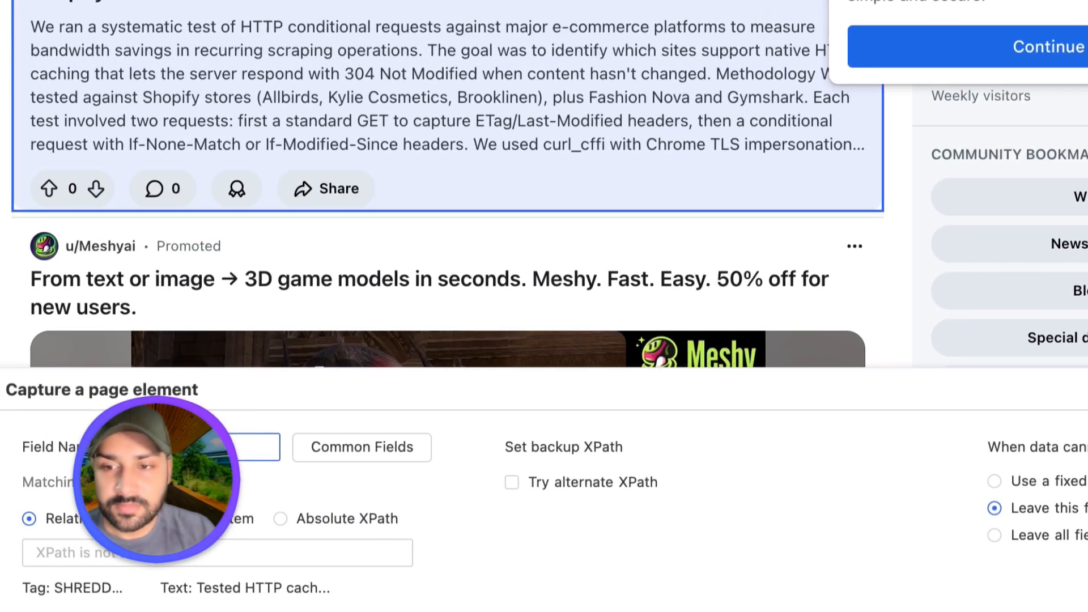
{"action": "left_click", "coordinate": [953, 390]}
{"action": "left_click", "coordinate": [840, 390]}
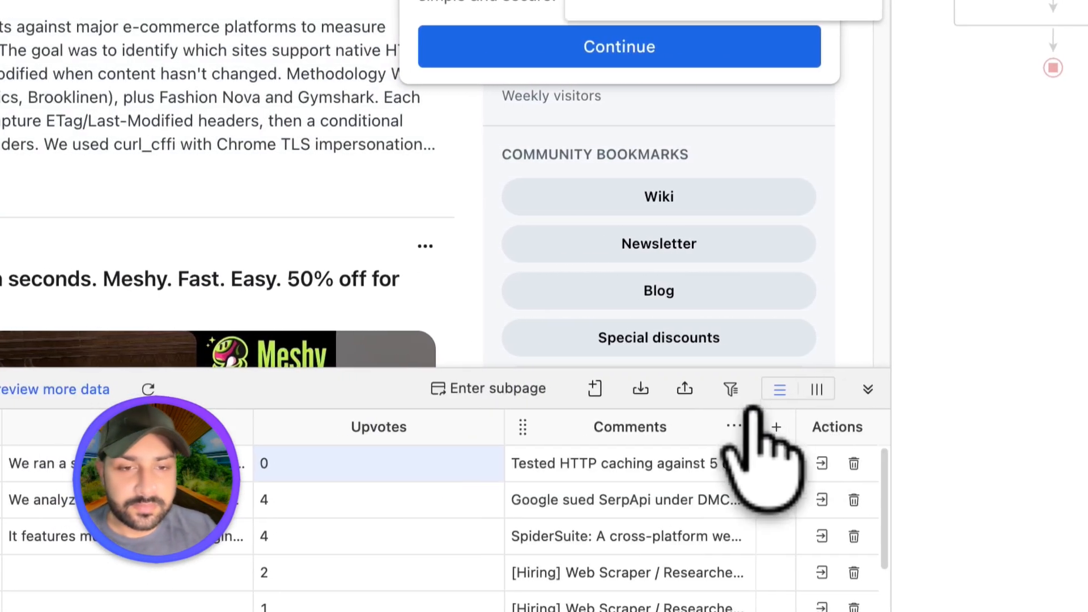
- Customize the Comments field to extract the comment-count attribute instead of its text
{"action": "left_click", "coordinate": [753, 425]}
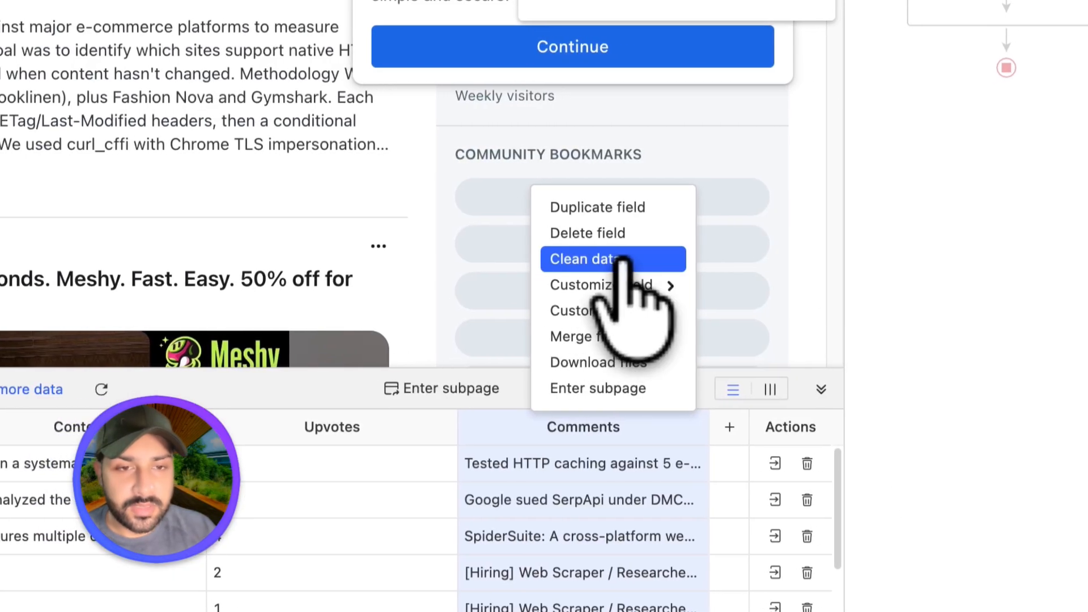
{"action": "mouse_move", "coordinate": [641, 287]}
{"action": "mouse_move", "coordinate": [804, 425]}
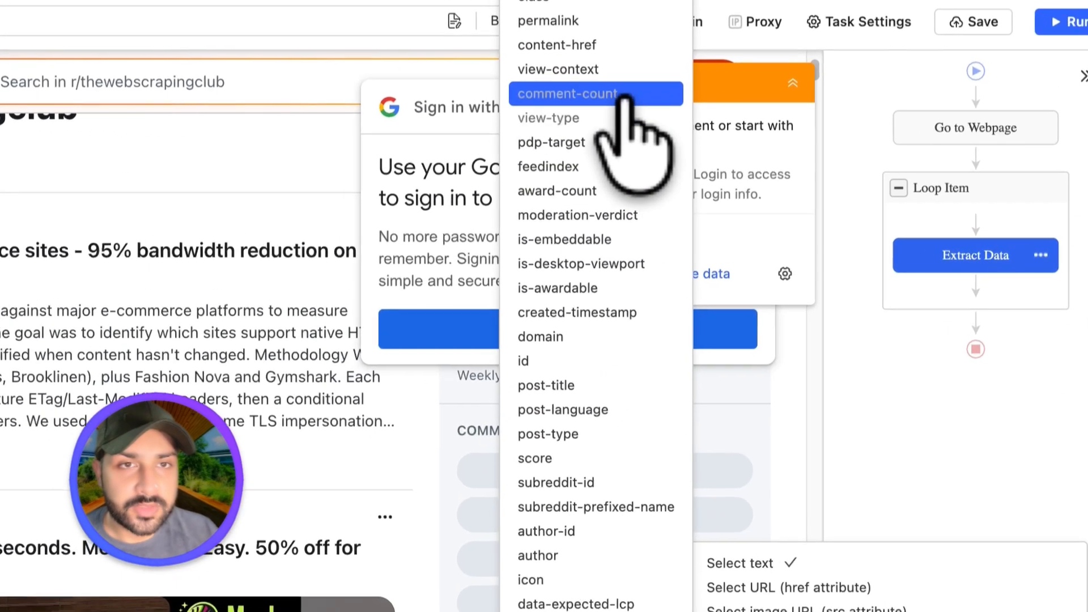
{"action": "left_click", "coordinate": [694, 128]}
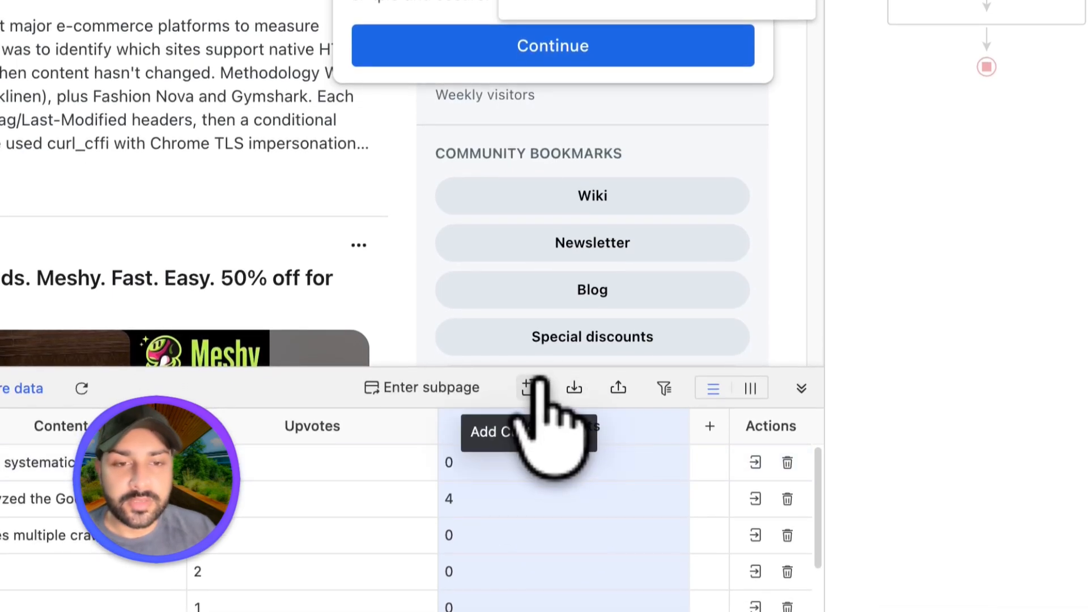
- Add a page-data field named URL, customize it to extract the content-href attribute and save the task
{"action": "left_click", "coordinate": [469, 422]}
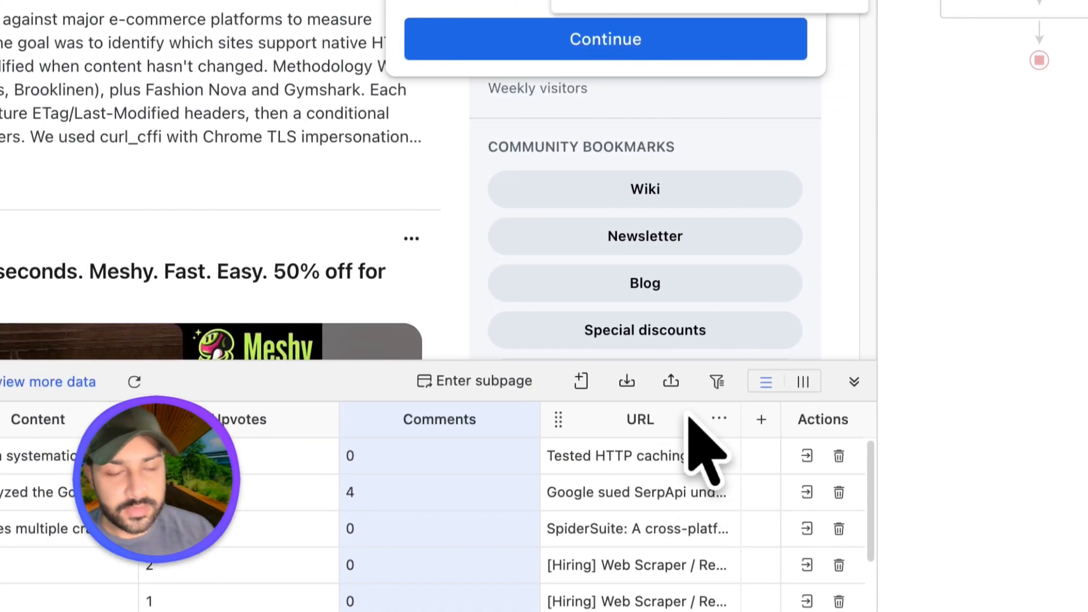
{"action": "left_click", "coordinate": [719, 419]}
{"action": "mouse_move", "coordinate": [688, 277]}
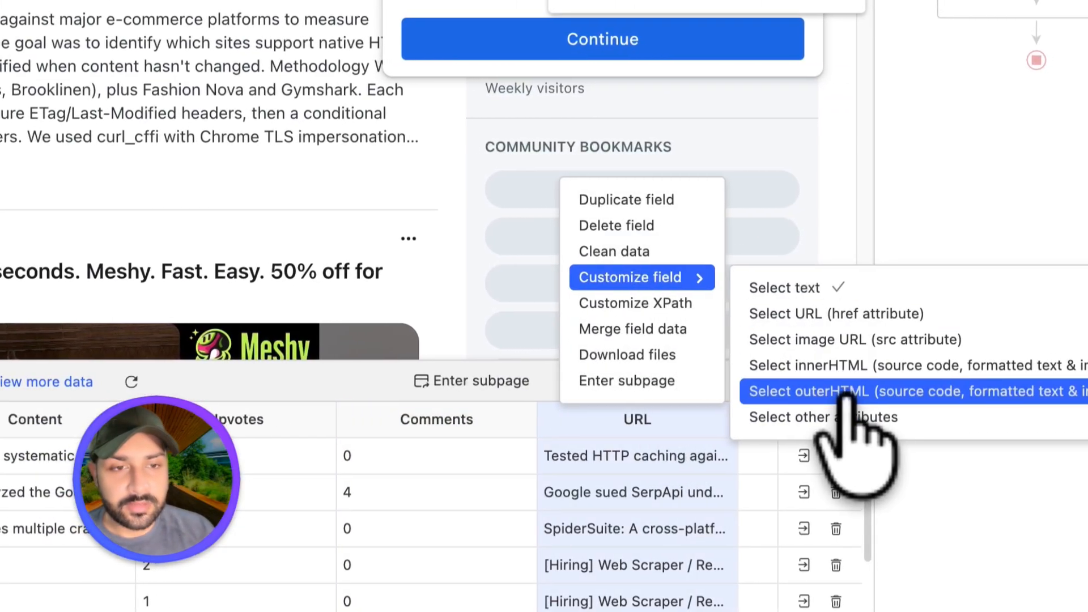
{"action": "mouse_move", "coordinate": [835, 413]}
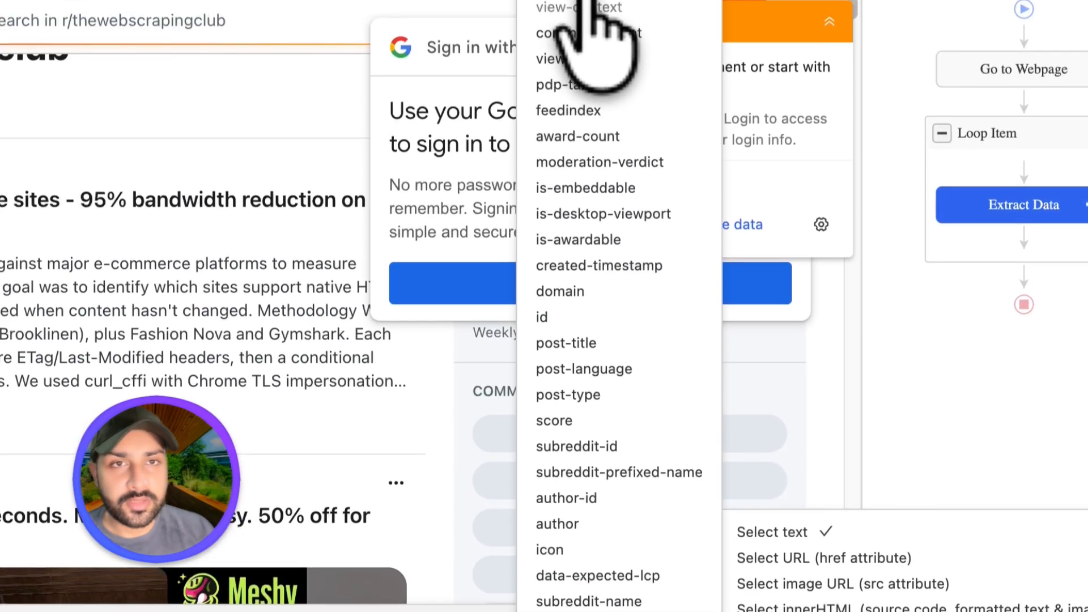
{"action": "left_click", "coordinate": [585, 93]}
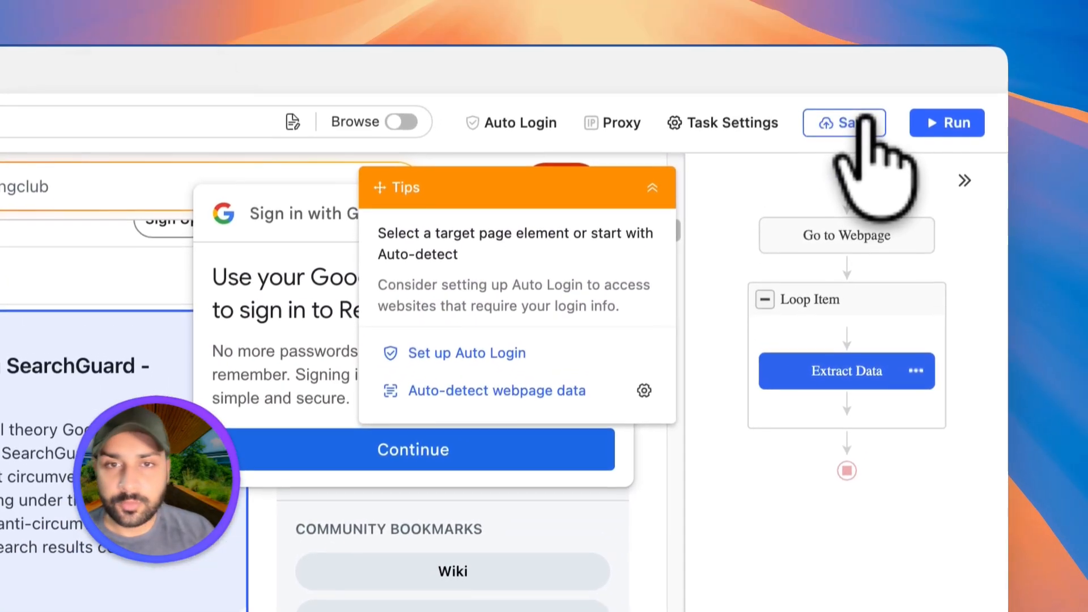
{"action": "left_click", "coordinate": [856, 124]}
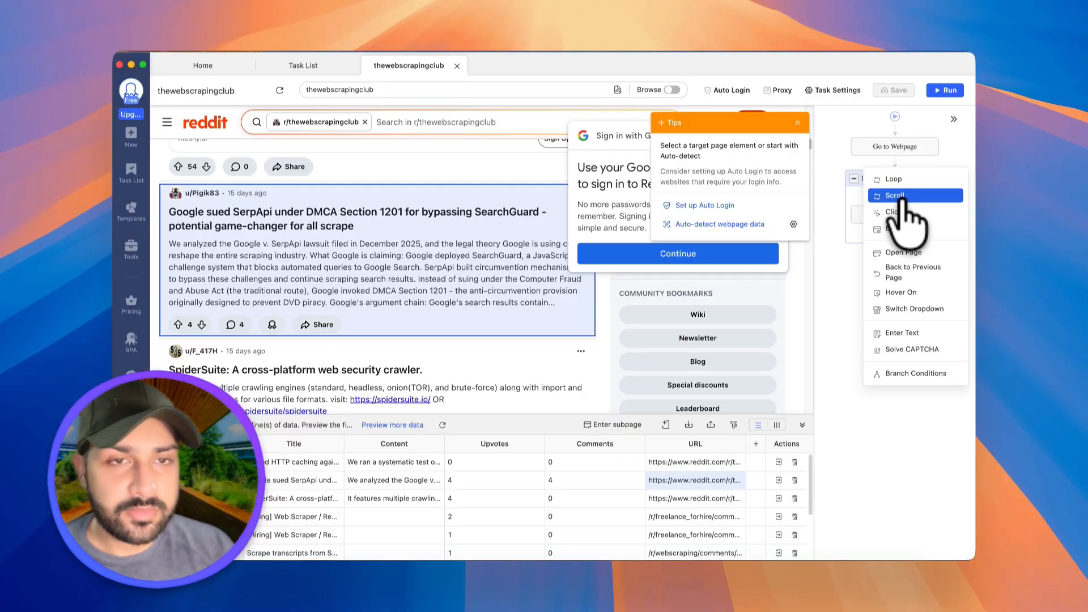
- Insert a Scroll step between Go to Webpage and Loop Item, scrolling to the bottom of the page with 2 repeats, apply it and save
{"action": "left_click", "coordinate": [900, 197]}
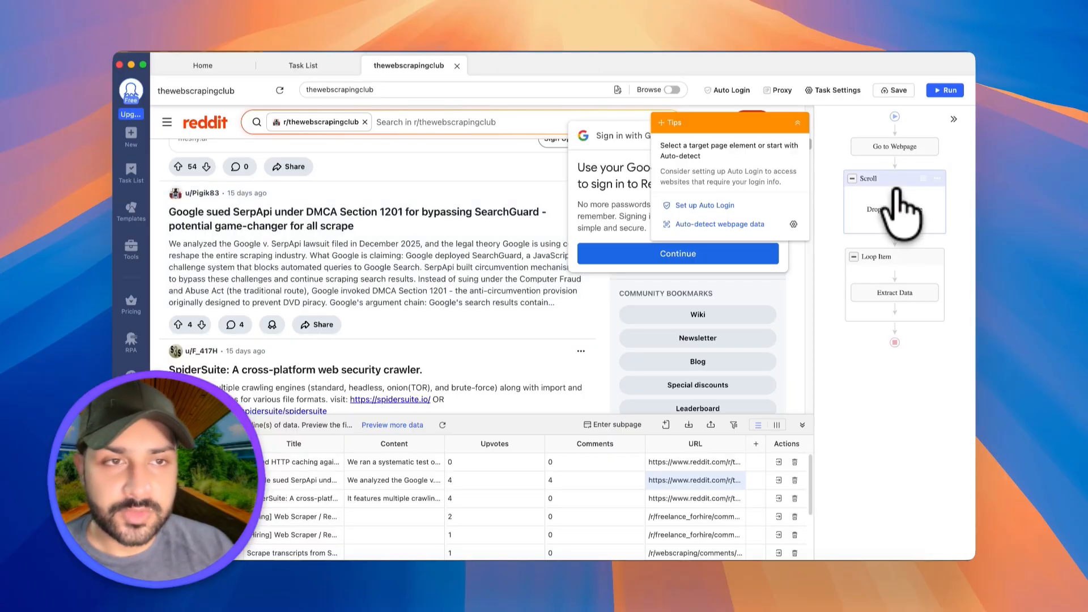
{"action": "left_click", "coordinate": [901, 205]}
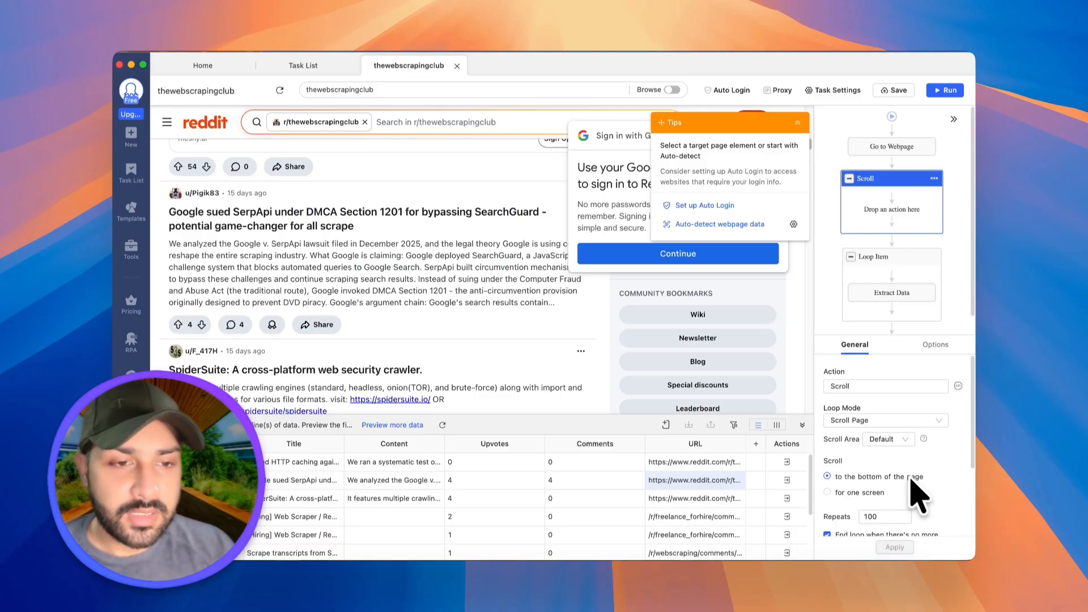
{"action": "scroll", "coordinate": [907, 485], "scroll_direction": "down", "scroll_amount": 3}
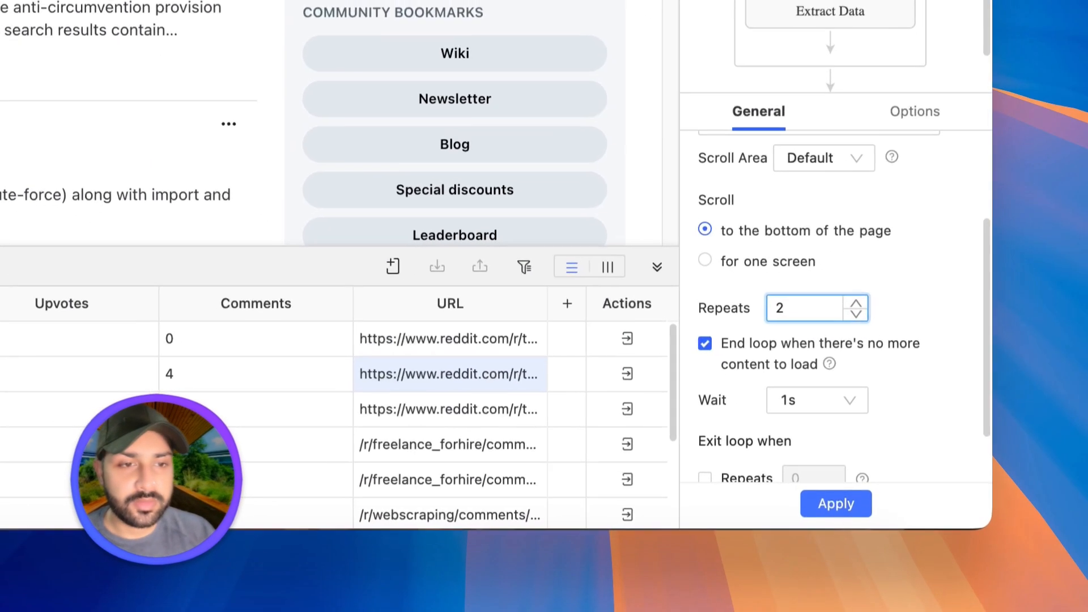
{"action": "left_click", "coordinate": [895, 547]}
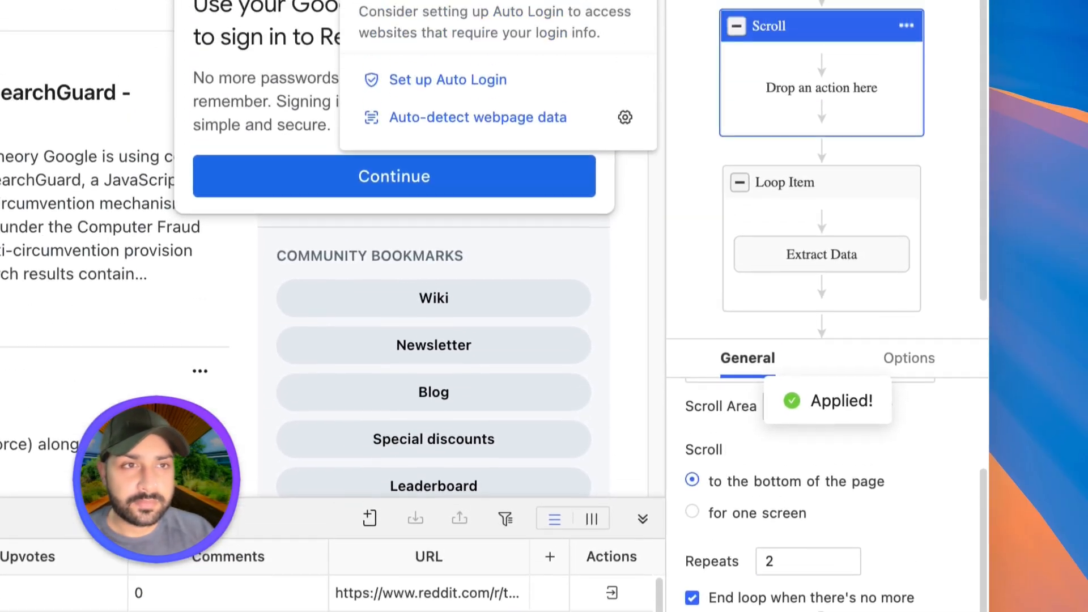
{"action": "left_click", "coordinate": [842, 66]}
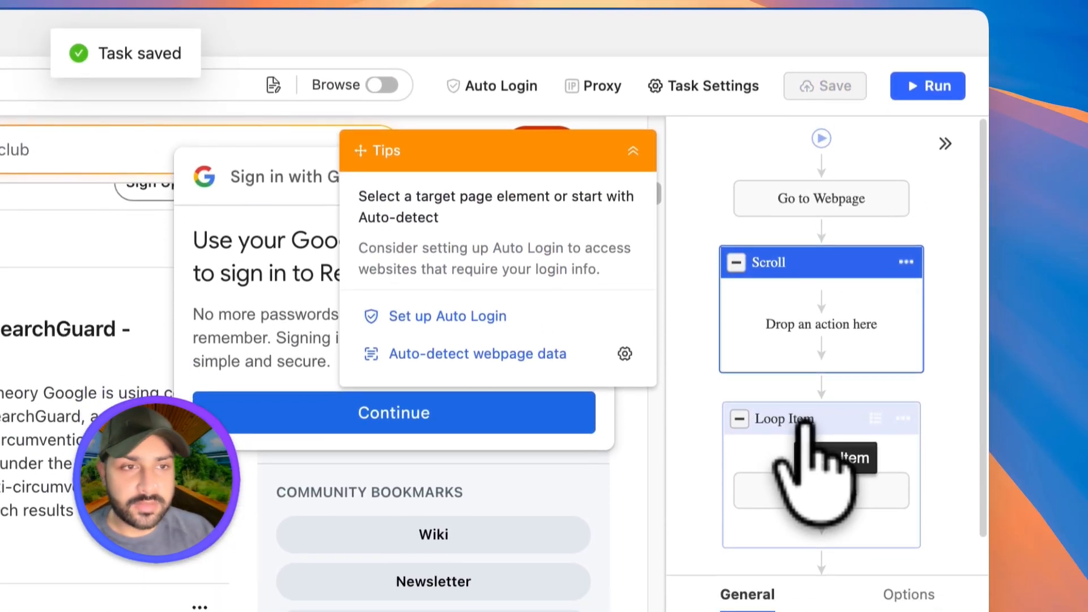
- Move the Loop Item with its Extract Data step inside the Scroll loop and save the task
{"action": "left_click_drag", "start_coordinate": [802, 422], "coordinate": [823, 296]}
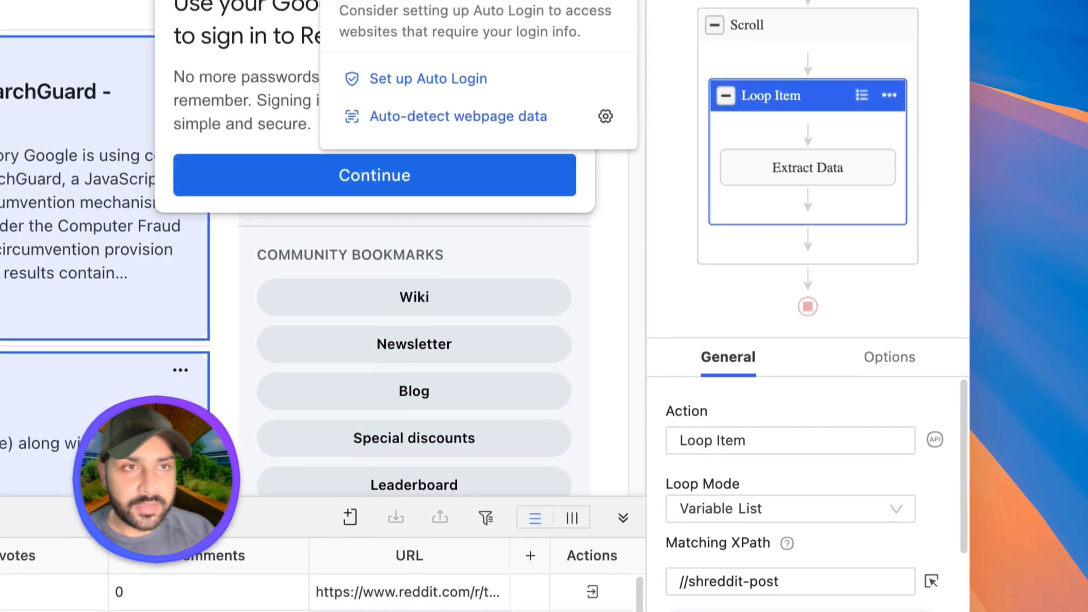
{"action": "left_click", "coordinate": [850, 71]}
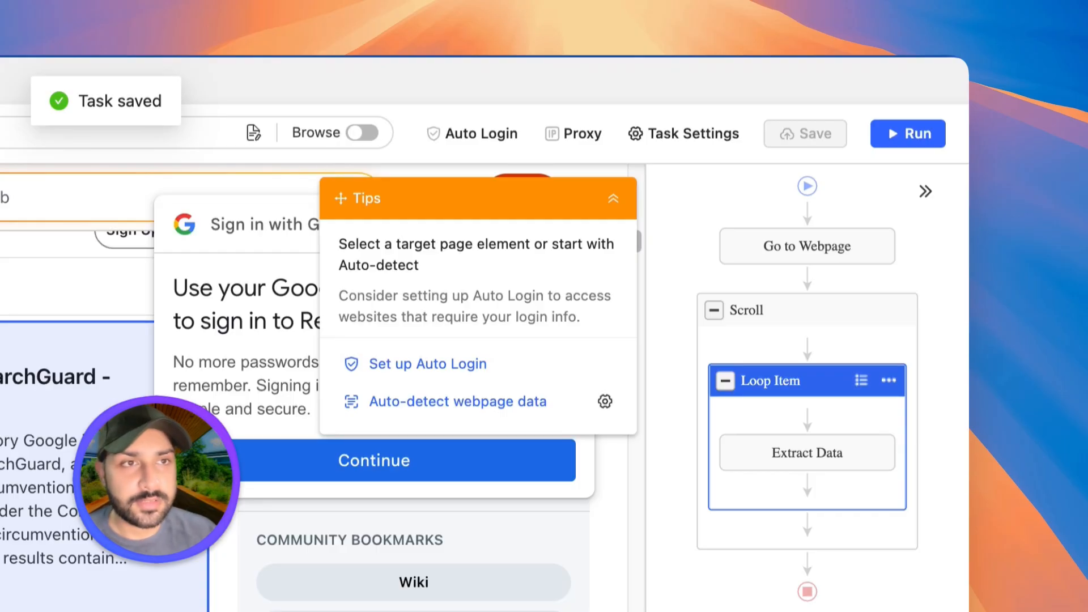
- Run the task on the local device in Standard Mode and enlarge the run window
{"action": "left_click", "coordinate": [907, 135]}
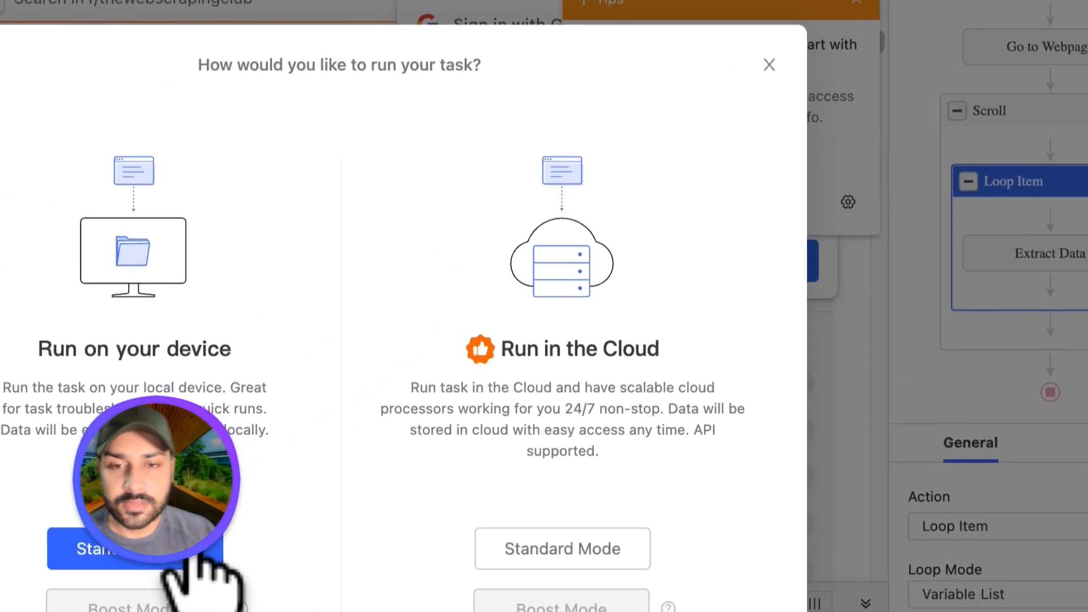
{"action": "left_click", "coordinate": [222, 467]}
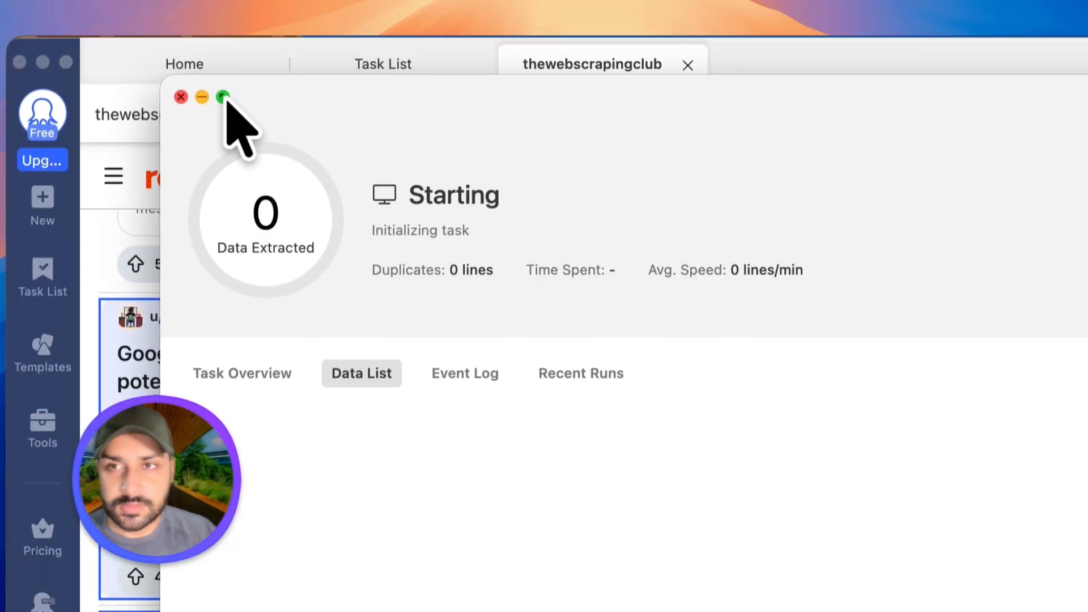
{"action": "left_click", "coordinate": [224, 97]}
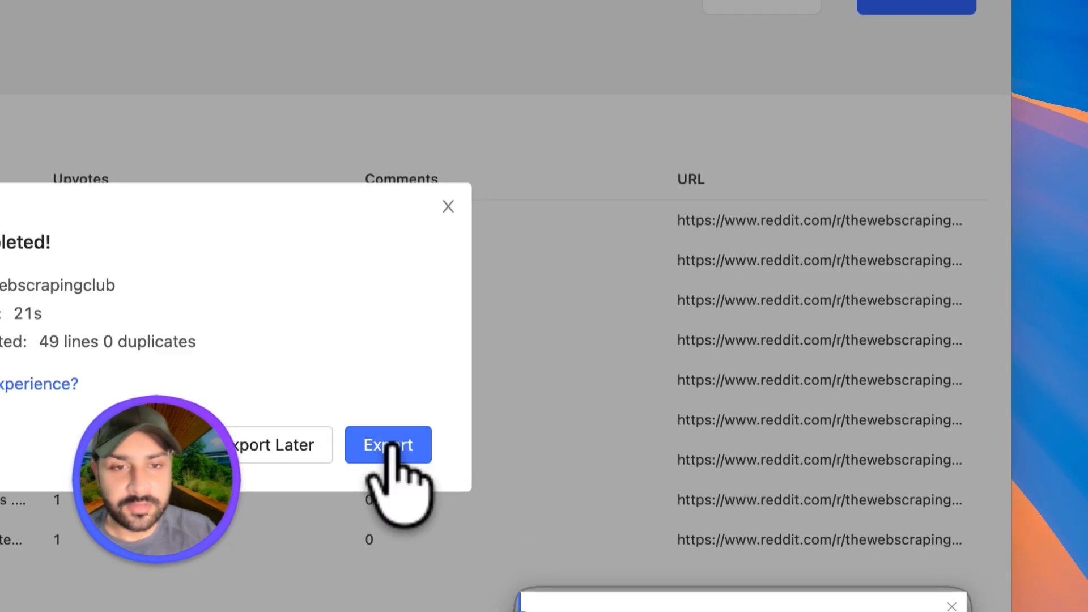
- Export all fields of the extracted local data as an Excel file
{"action": "left_click", "coordinate": [386, 443]}
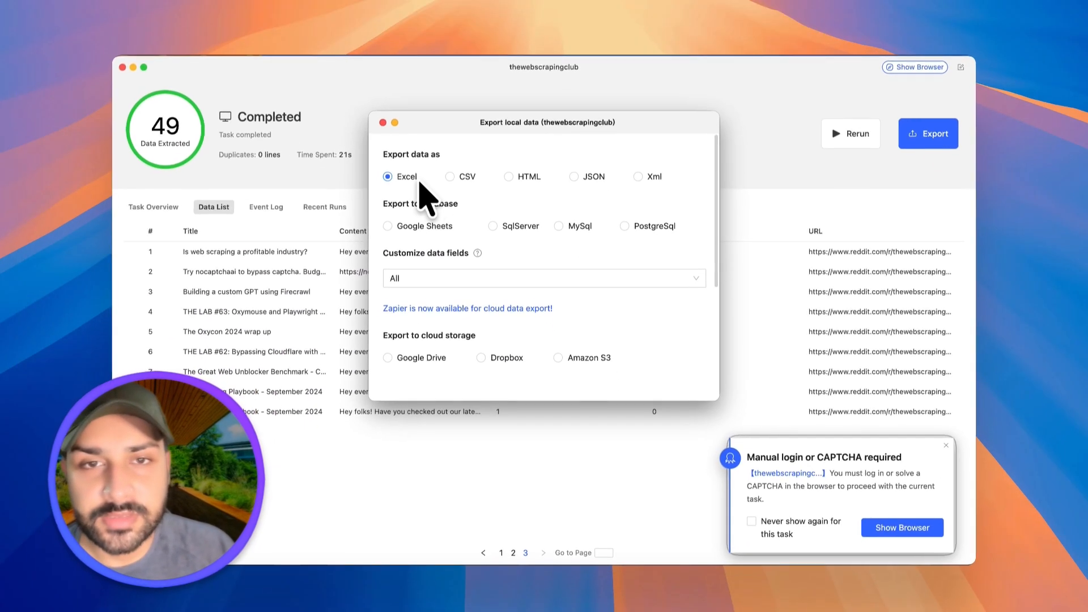
{"action": "scroll", "coordinate": [462, 452], "scroll_direction": "down", "scroll_amount": 3}
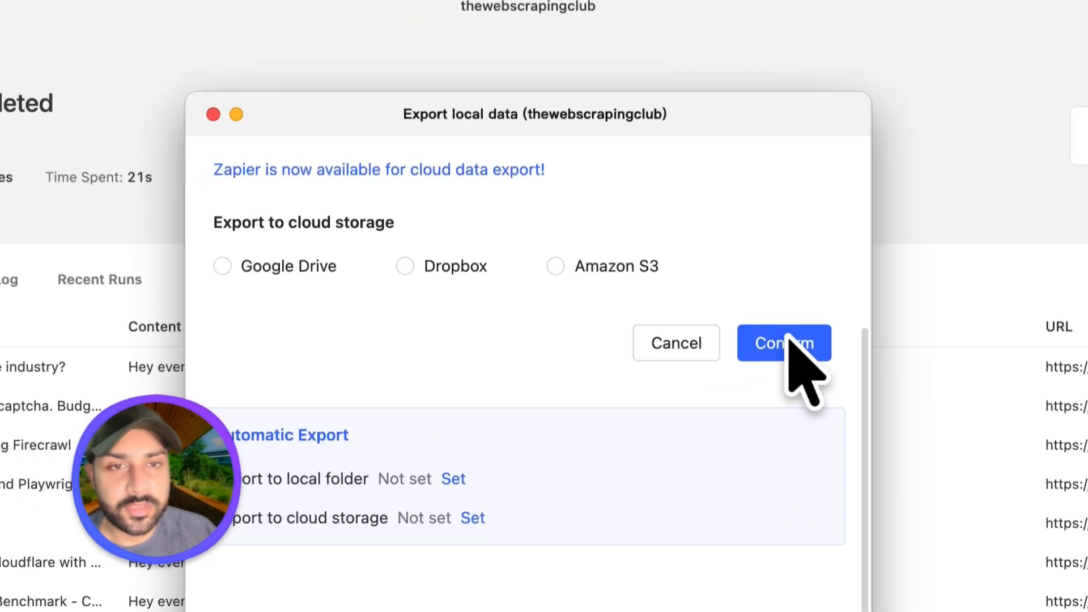
{"action": "left_click", "coordinate": [790, 347]}
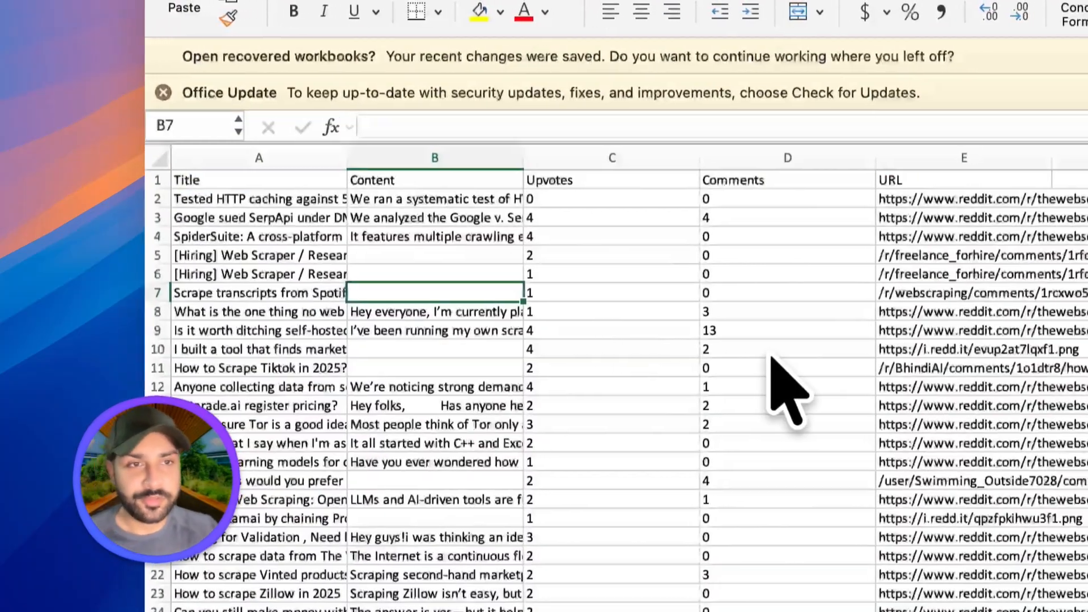